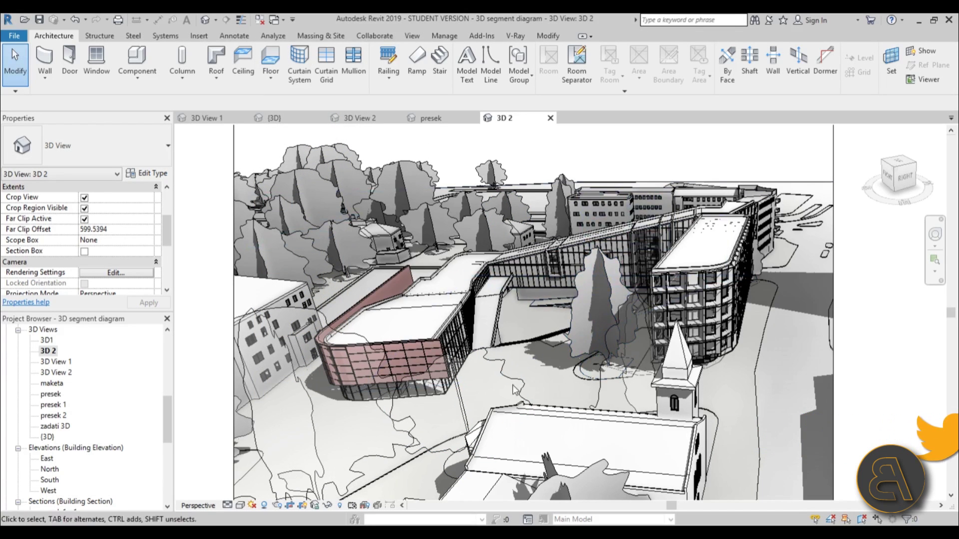
- Open the {3D} view and duplicate it
{"action": "middle_click_drag", "start_coordinate": [513, 361], "coordinate": [508, 359]}
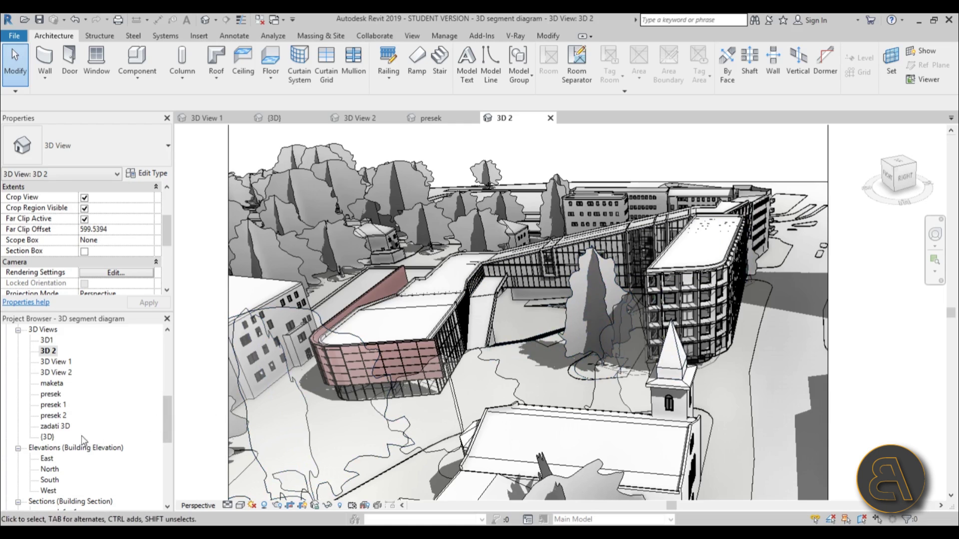
{"action": "double_click", "coordinate": [47, 437]}
{"action": "scroll", "coordinate": [446, 276], "scroll_direction": "down", "scroll_amount": 2}
{"action": "middle_click_drag", "start_coordinate": [446, 276], "coordinate": [418, 278]}
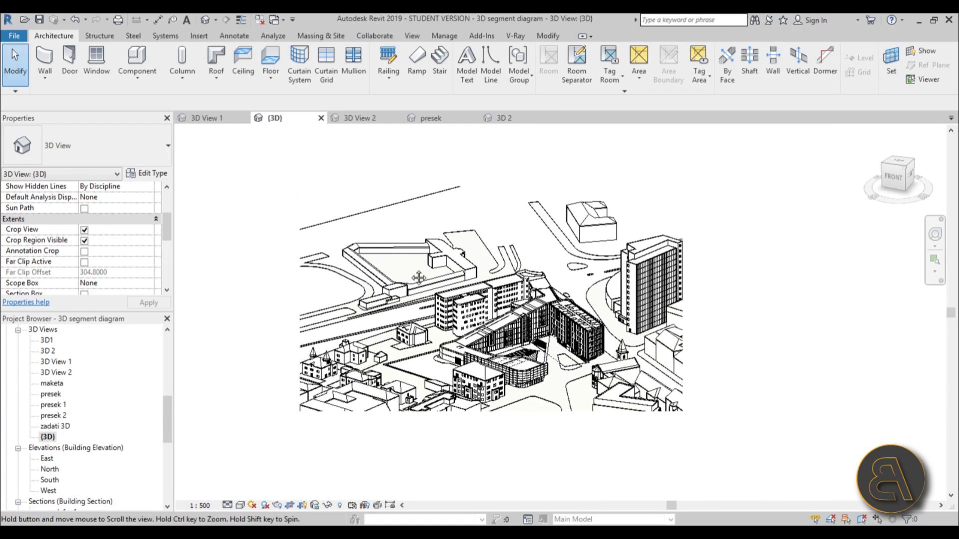
{"action": "scroll", "coordinate": [419, 278], "scroll_direction": "up", "scroll_amount": 1}
{"action": "right_click", "coordinate": [48, 438]}
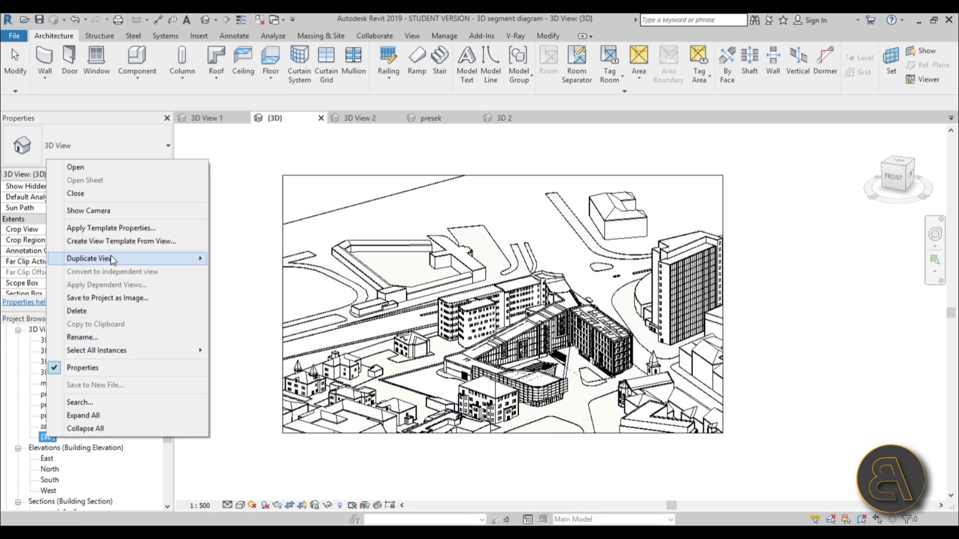
{"action": "mouse_move", "coordinate": [185, 258]}
{"action": "left_click", "coordinate": [240, 259]}
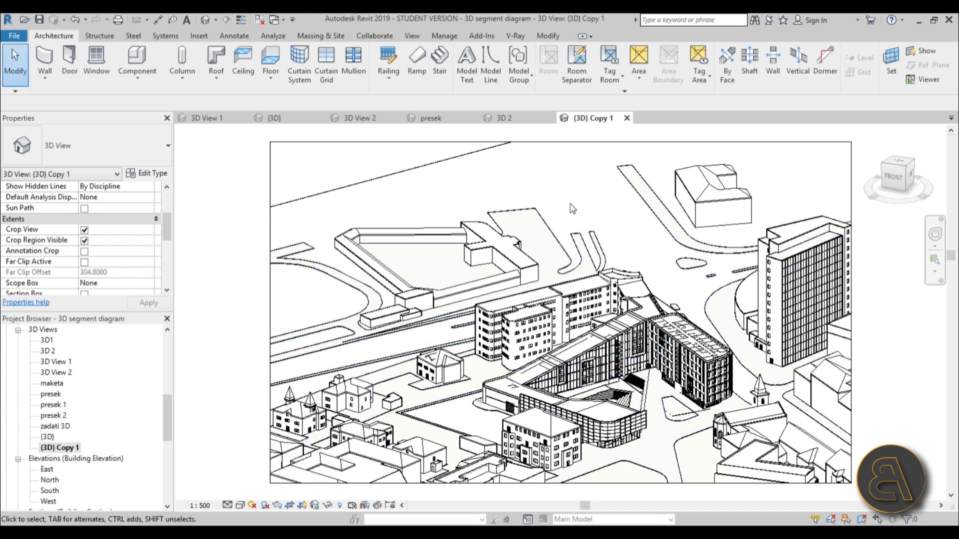
- Turn off Crop View and Crop Region Visible for the duplicated view
{"action": "left_click", "coordinate": [85, 231]}
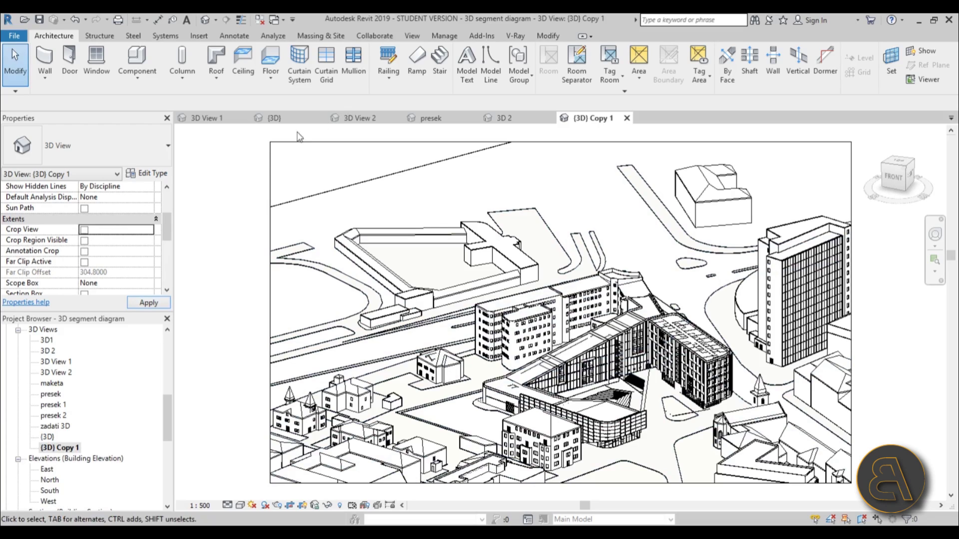
{"action": "left_click", "coordinate": [150, 304]}
{"action": "scroll", "coordinate": [497, 199], "scroll_direction": "down", "scroll_amount": 3}
- Examine the main building from several sides, including the curved glazed corner with the spiral staircase
{"action": "middle_click_drag", "start_coordinate": [520, 259], "coordinate": [466, 285]}
{"action": "scroll", "coordinate": [492, 297], "scroll_direction": "up", "scroll_amount": 5}
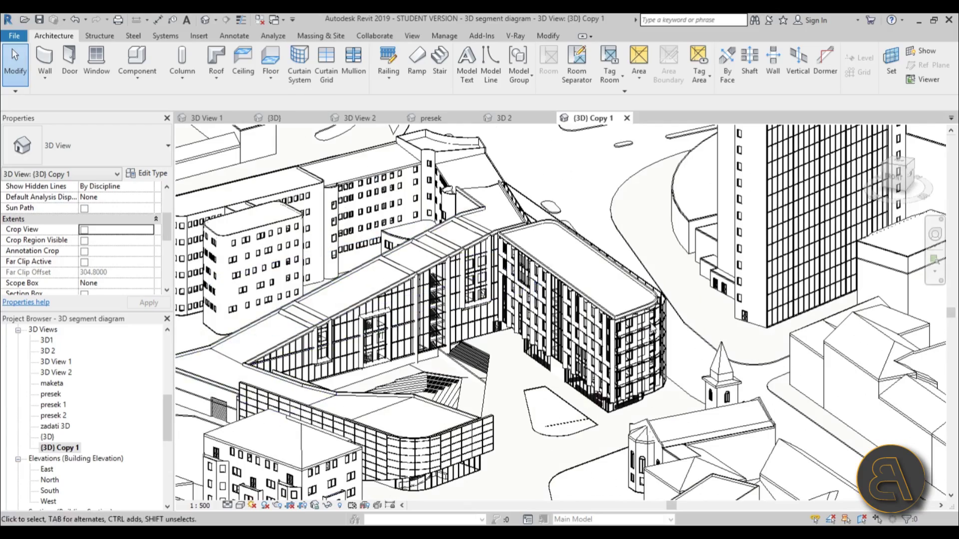
{"action": "middle_click_drag", "start_coordinate": [635, 334], "coordinate": [390, 322], "text": "shift"}
{"action": "scroll", "coordinate": [757, 342], "scroll_direction": "up", "scroll_amount": 6}
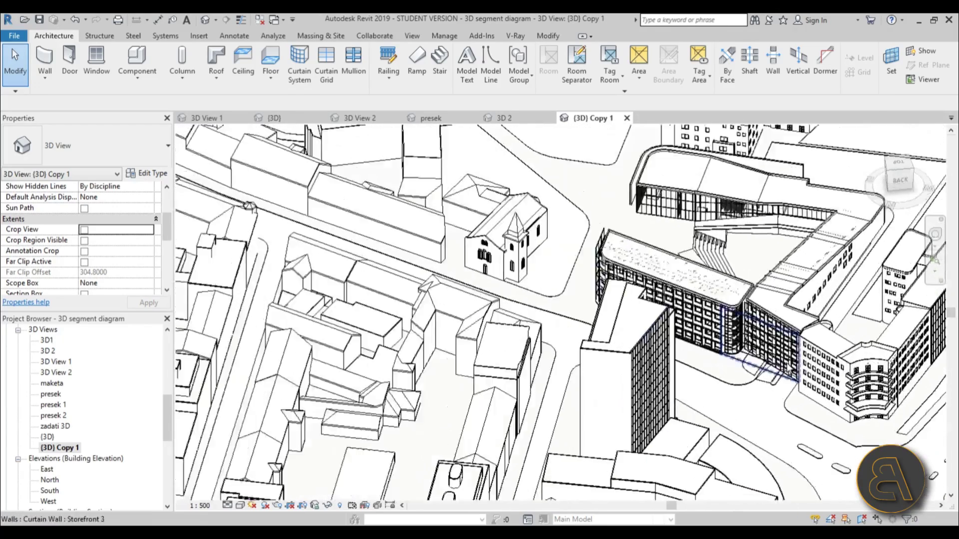
{"action": "scroll", "coordinate": [754, 338], "scroll_direction": "down", "scroll_amount": 1}
{"action": "scroll", "coordinate": [599, 325], "scroll_direction": "down", "scroll_amount": 3}
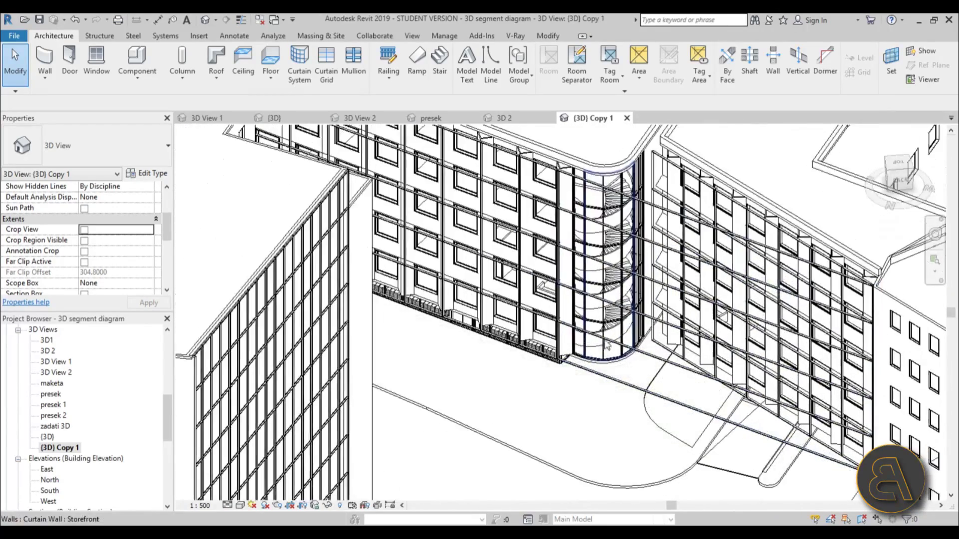
{"action": "scroll", "coordinate": [606, 346], "scroll_direction": "up", "scroll_amount": 6}
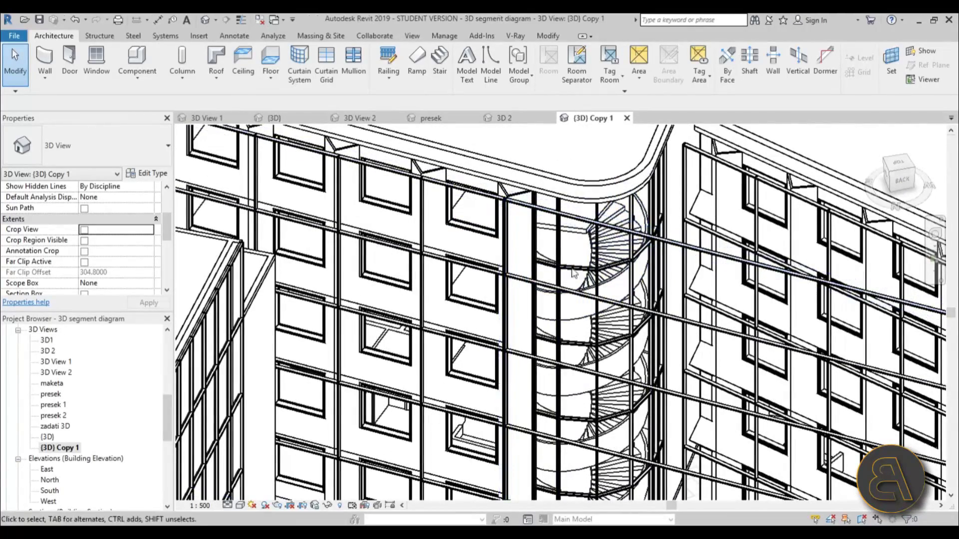
{"action": "scroll", "coordinate": [566, 295], "scroll_direction": "down", "scroll_amount": 6}
{"action": "middle_click_drag", "start_coordinate": [562, 295], "coordinate": [519, 283], "text": "shift"}
{"action": "middle_click_drag", "start_coordinate": [508, 336], "coordinate": [590, 298]}
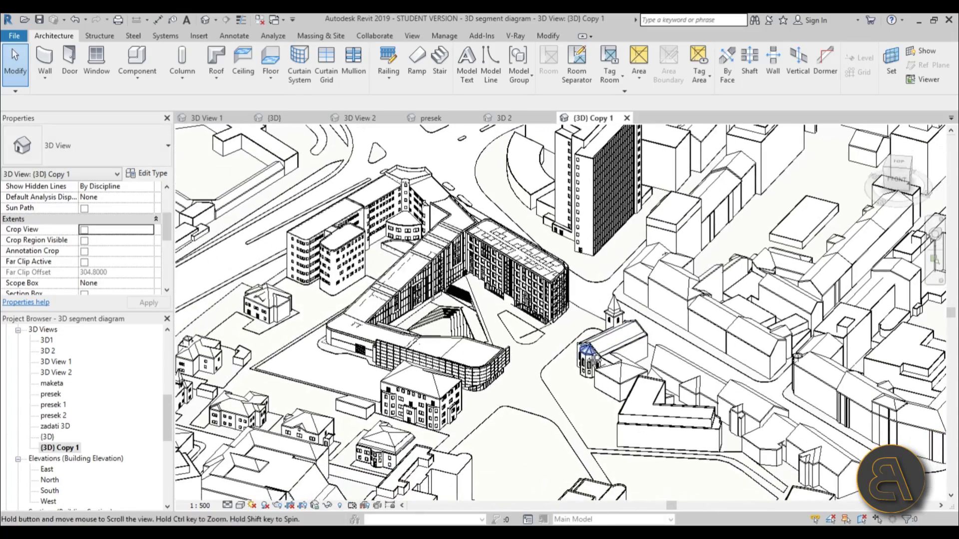
{"action": "middle_click_drag", "start_coordinate": [586, 349], "coordinate": [580, 356]}
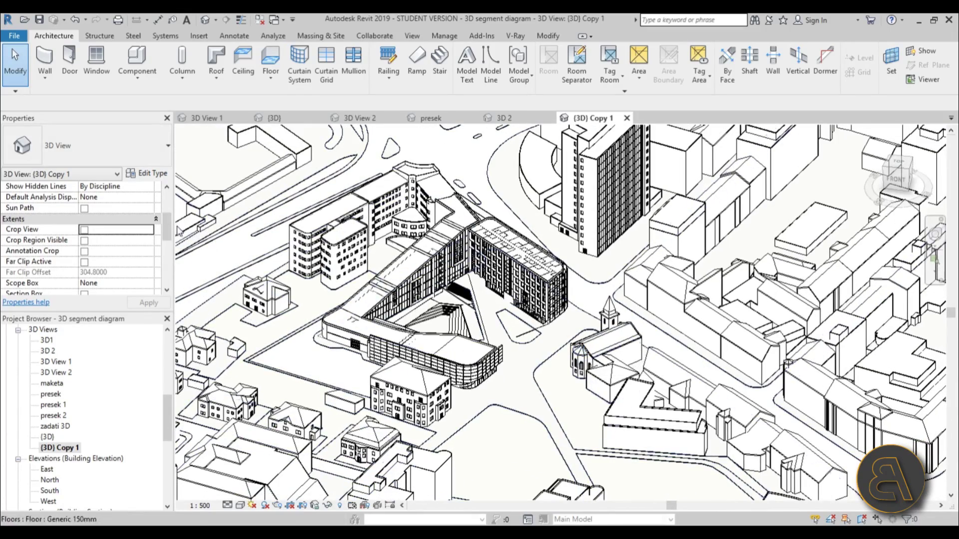
- Enable the Section Box for the {3D} Copy 1 view
{"action": "left_click_drag", "start_coordinate": [166, 229], "coordinate": [167, 250]}
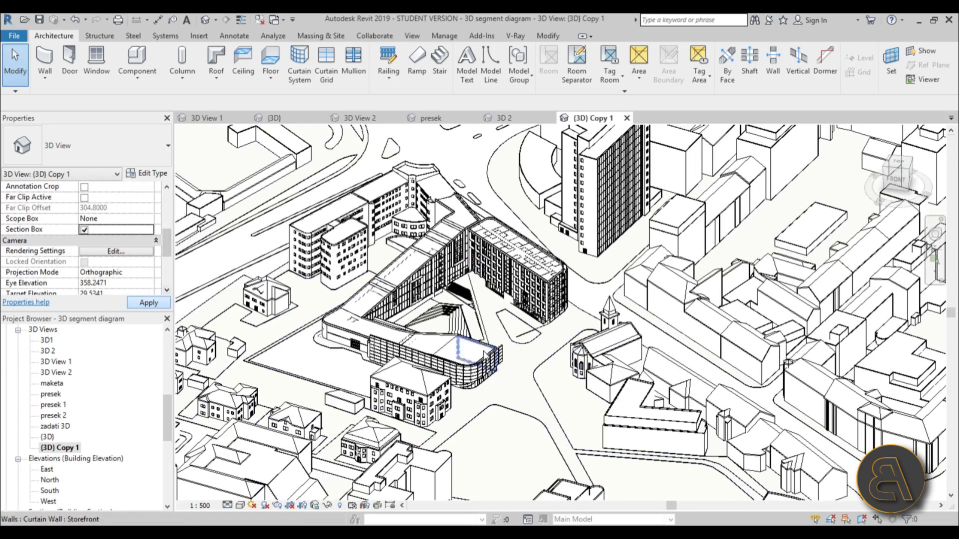
{"action": "scroll", "coordinate": [520, 342], "scroll_direction": "down", "scroll_amount": 5}
{"action": "scroll", "coordinate": [537, 355], "scroll_direction": "up", "scroll_amount": 5}
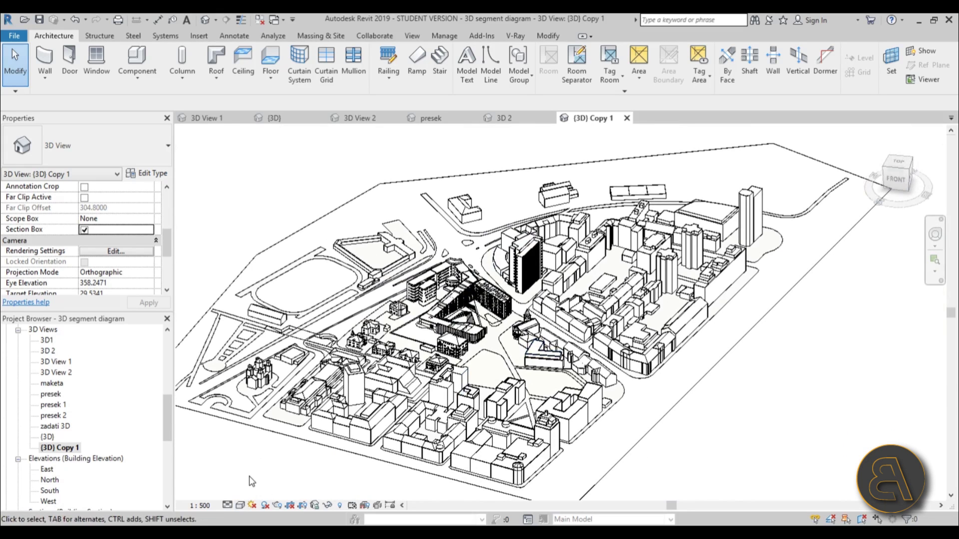
- Turn on the display of annotation categories in the view's Visibility/Graphic Overrides
{"action": "key", "text": "v"}
{"action": "key", "text": "g"}
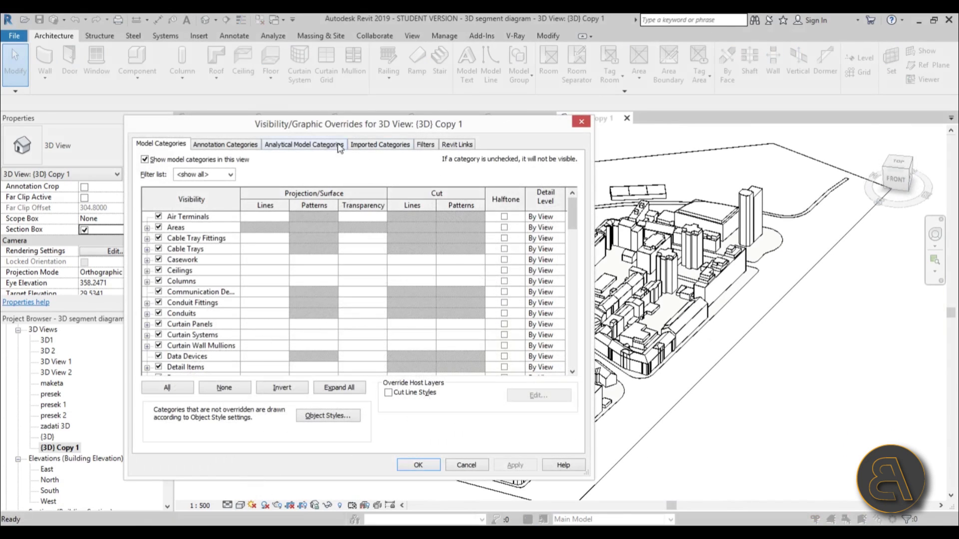
{"action": "left_click", "coordinate": [237, 146]}
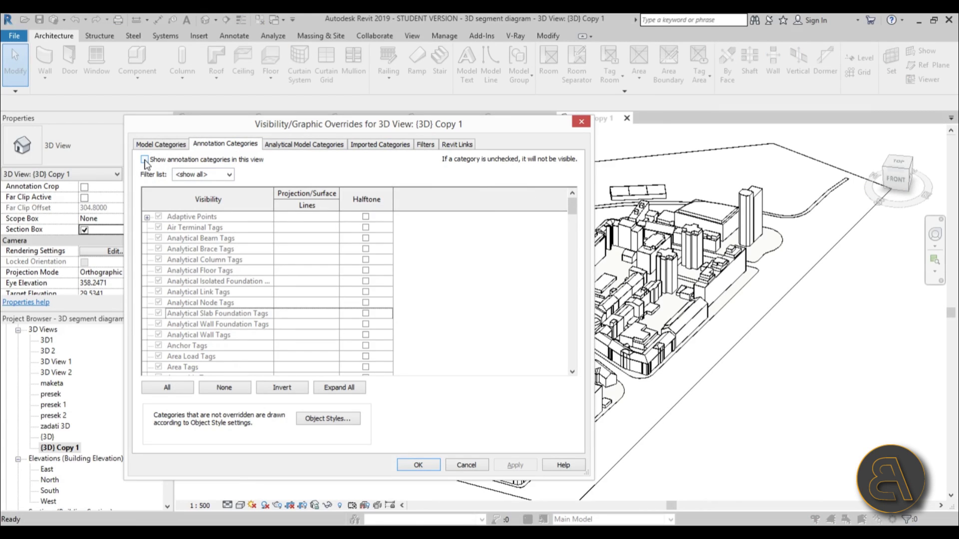
{"action": "left_click", "coordinate": [170, 163]}
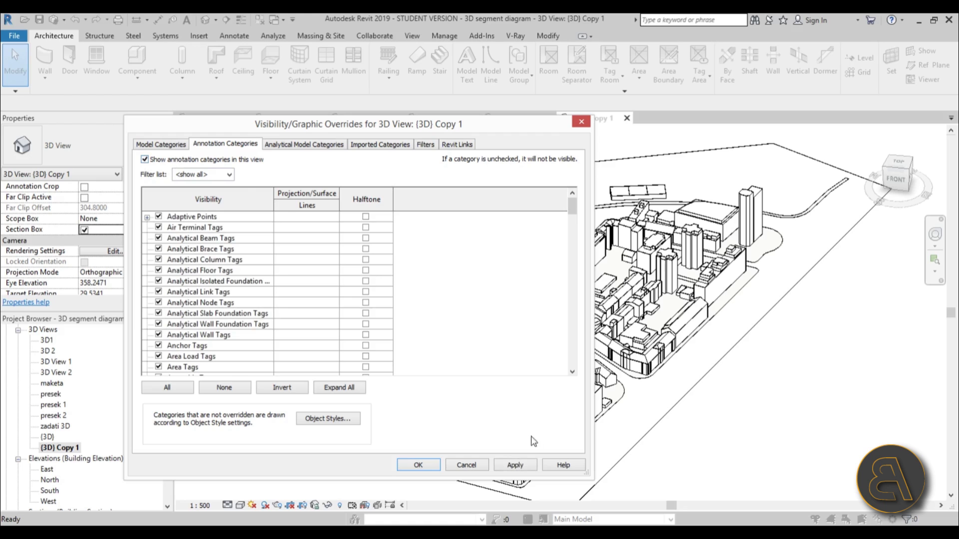
{"action": "left_click", "coordinate": [410, 465]}
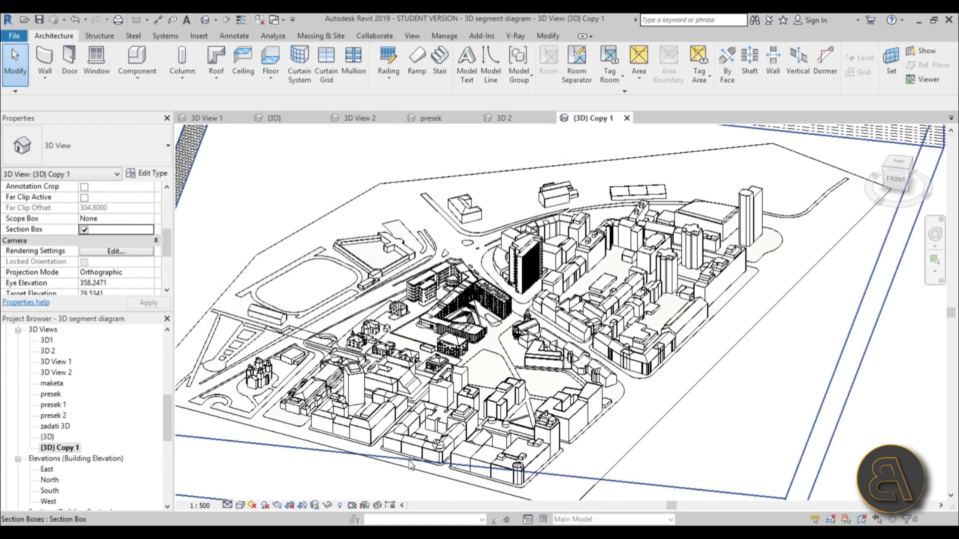
- Select the section box around the site model and open the Site floor plan
{"action": "scroll", "coordinate": [409, 466], "scroll_direction": "down", "scroll_amount": 3}
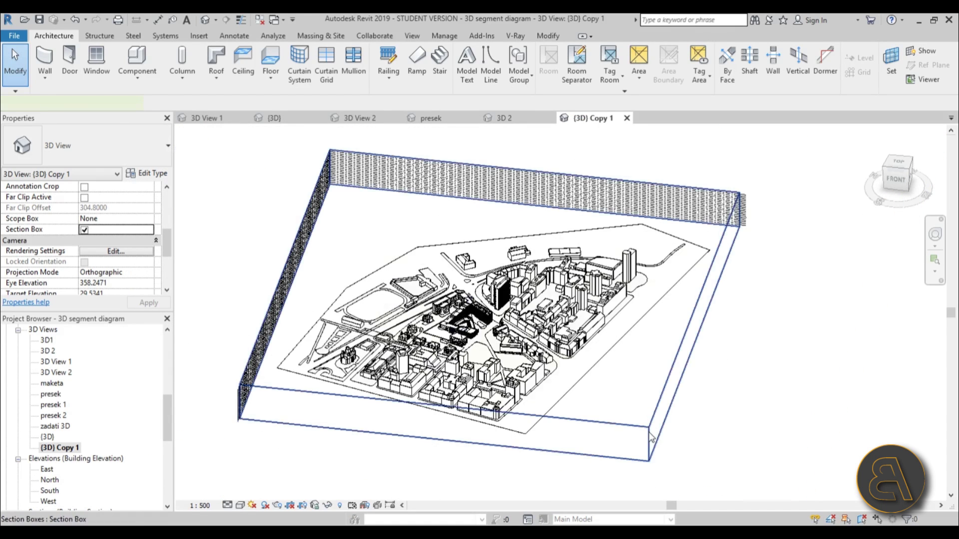
{"action": "left_click", "coordinate": [647, 460]}
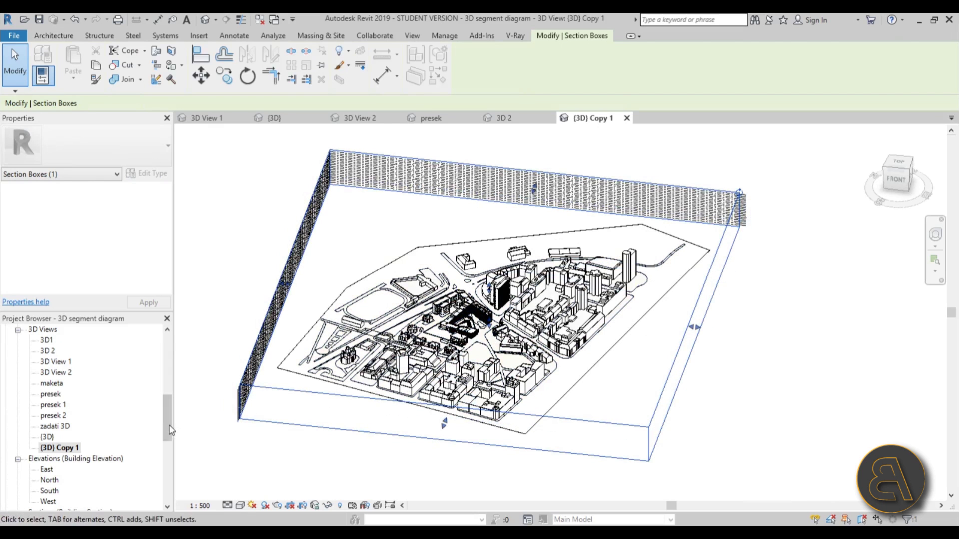
{"action": "left_click_drag", "start_coordinate": [170, 431], "coordinate": [91, 385]}
{"action": "scroll", "coordinate": [72, 413], "scroll_direction": "down", "scroll_amount": 1}
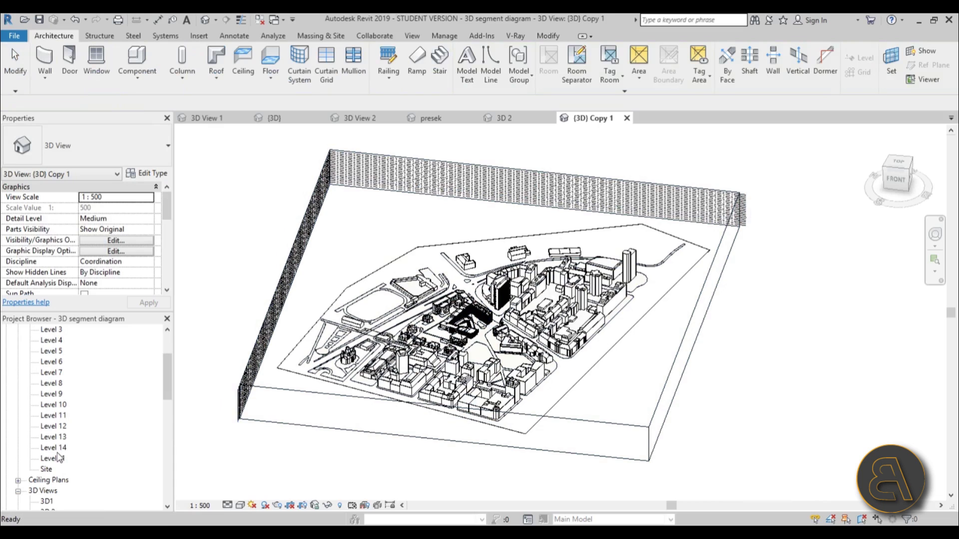
{"action": "double_click", "coordinate": [49, 470]}
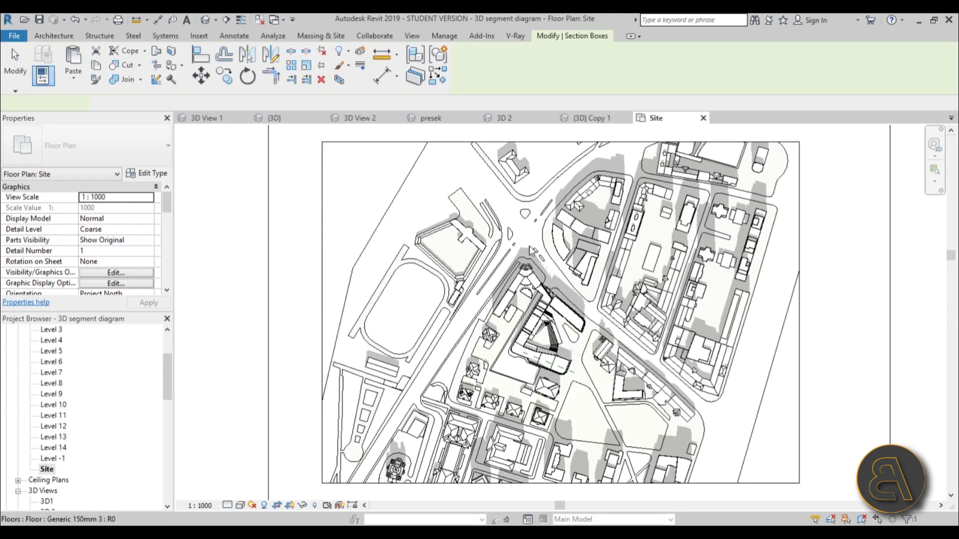
- Move the section box's upper edge in plan slightly inward towards the site, then deselect the box
{"action": "scroll", "coordinate": [471, 264], "scroll_direction": "down", "scroll_amount": 4}
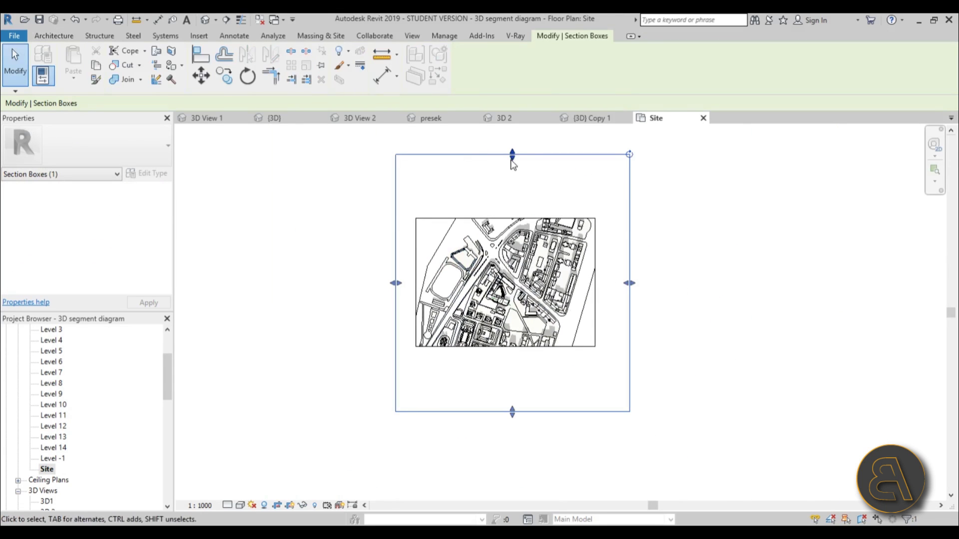
{"action": "left_click_drag", "start_coordinate": [511, 160], "coordinate": [513, 175]}
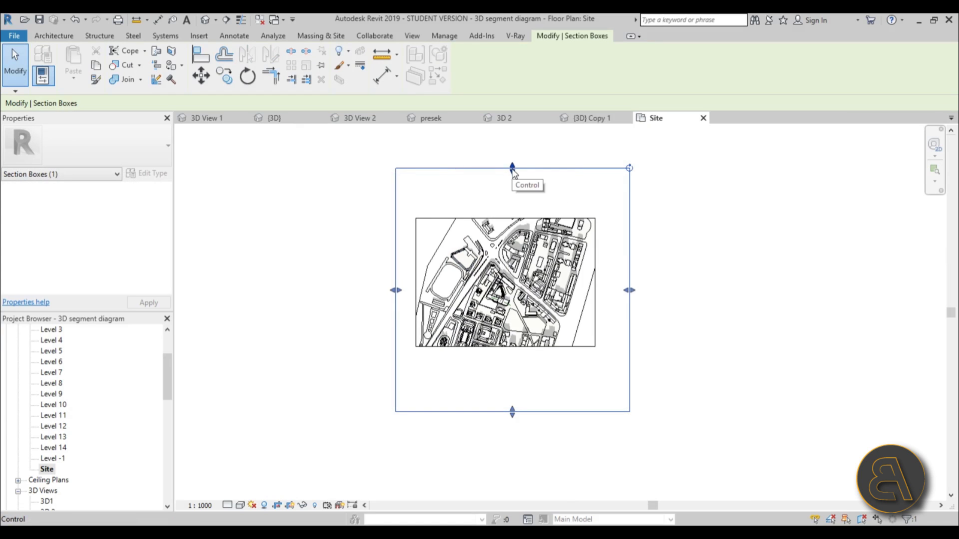
{"action": "left_click_drag", "start_coordinate": [513, 173], "coordinate": [515, 180]}
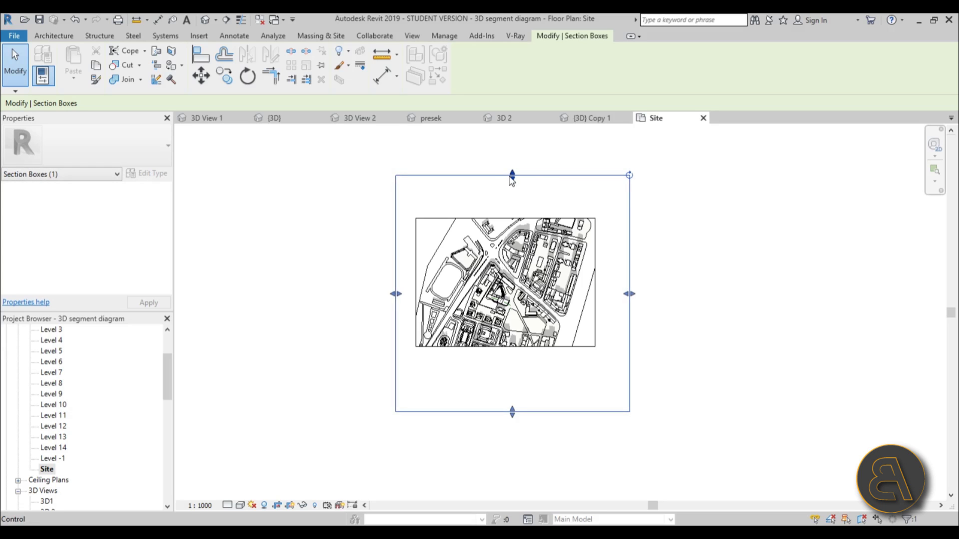
{"action": "left_click", "coordinate": [487, 164]}
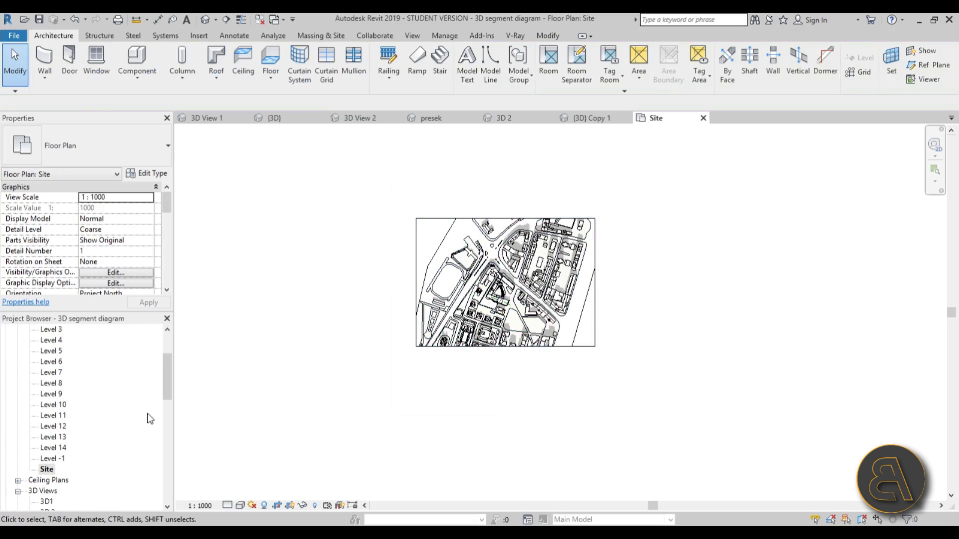
- Reselect the section box in the {3D} Copy 1 view and reopen the Site floor plan
{"action": "scroll", "coordinate": [149, 419], "scroll_direction": "down", "scroll_amount": 5}
{"action": "left_click", "coordinate": [59, 469]}
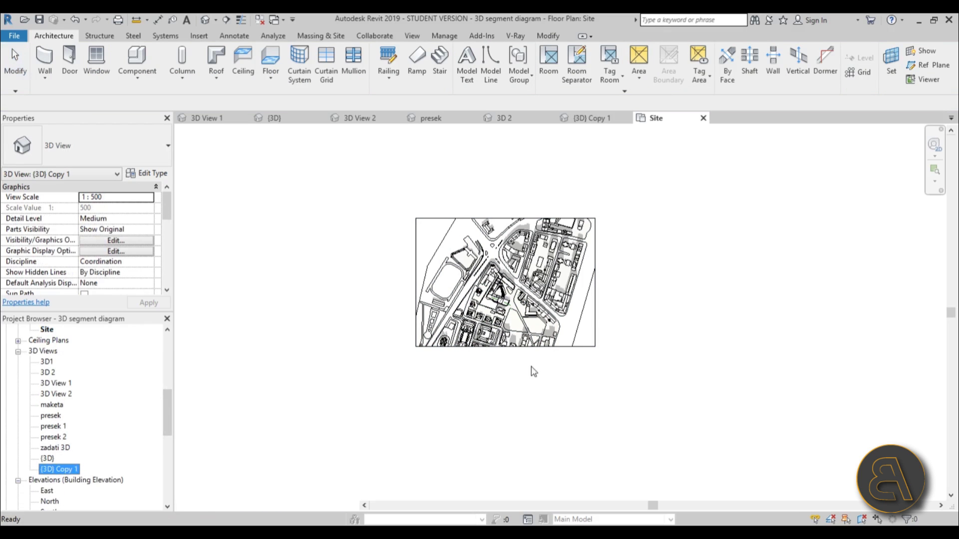
{"action": "left_click", "coordinate": [591, 424]}
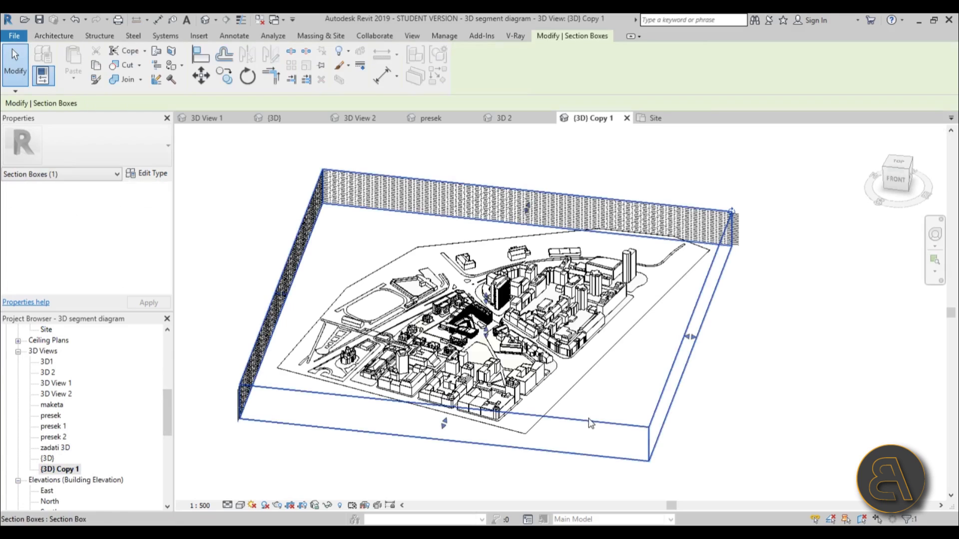
{"action": "key", "text": "Escape"}
{"action": "scroll", "coordinate": [52, 367], "scroll_direction": "up", "scroll_amount": 10}
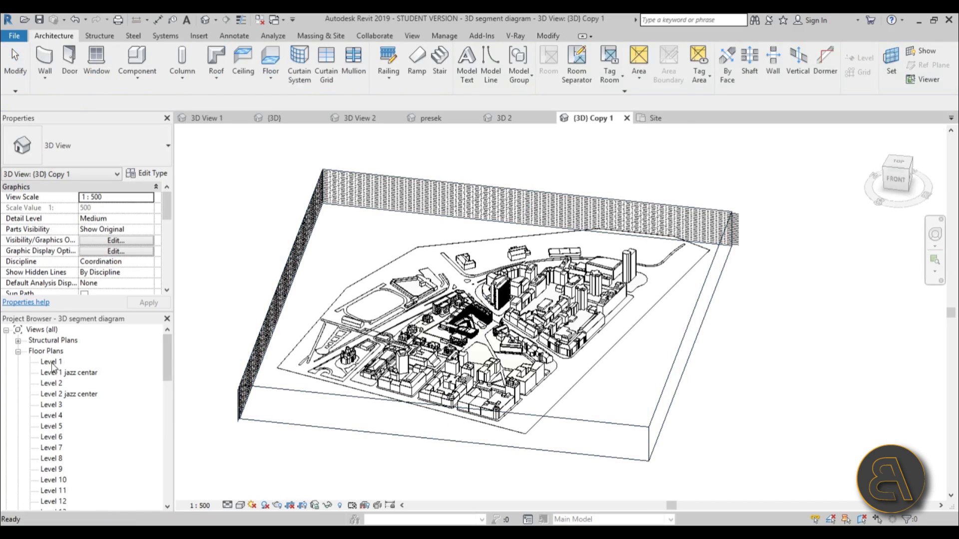
{"action": "left_click", "coordinate": [52, 362]}
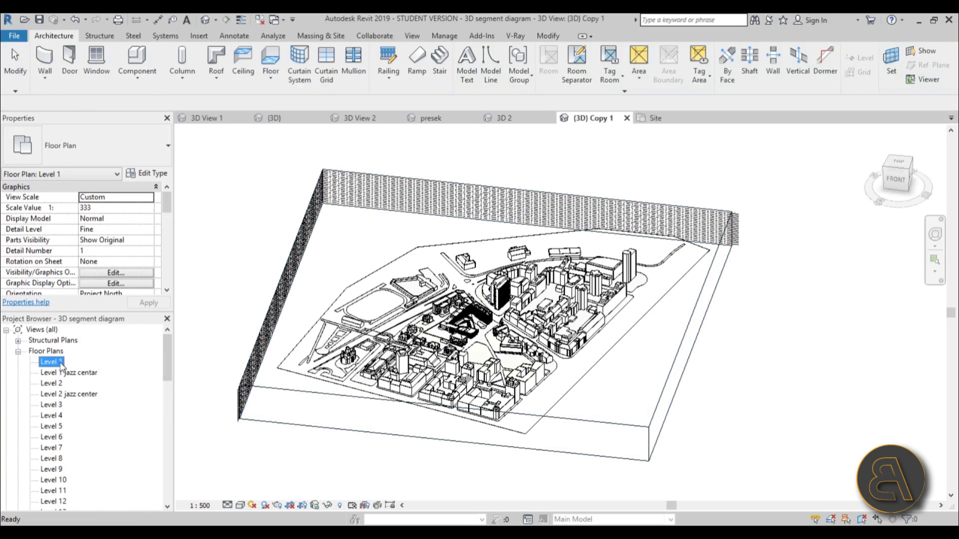
{"action": "scroll", "coordinate": [61, 367], "scroll_direction": "down", "scroll_amount": 3}
{"action": "double_click", "coordinate": [47, 458]}
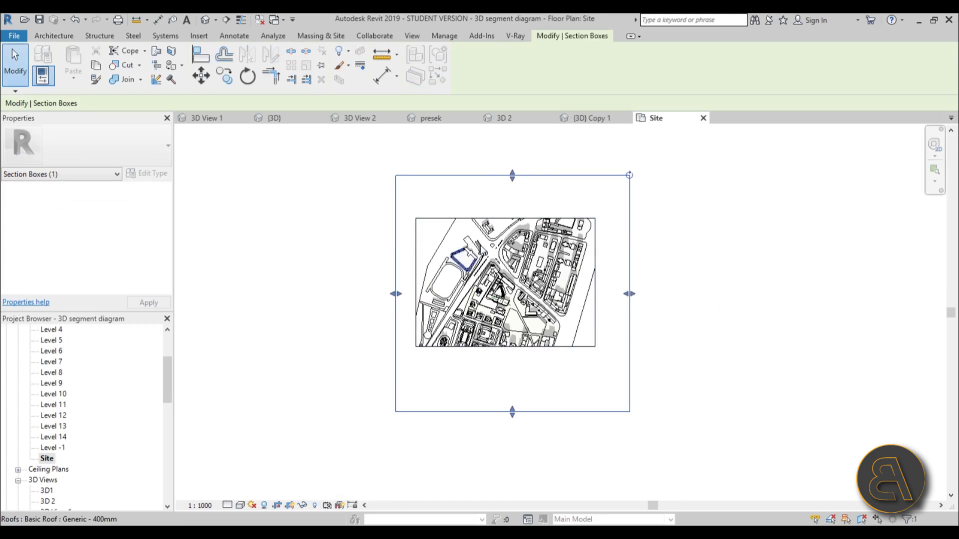
- Shrink the section box in plan by pulling all four sides inward to a small area near the main building
{"action": "scroll", "coordinate": [481, 177], "scroll_direction": "up", "scroll_amount": 4}
{"action": "left_click_drag", "start_coordinate": [537, 175], "coordinate": [531, 342]}
{"action": "scroll", "coordinate": [391, 203], "scroll_direction": "down", "scroll_amount": 3}
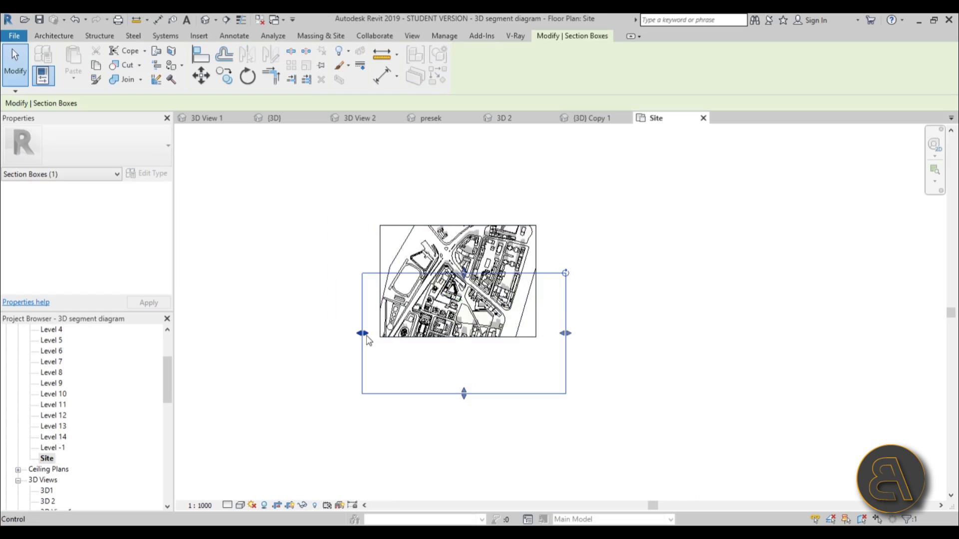
{"action": "left_click_drag", "start_coordinate": [367, 340], "coordinate": [458, 335]}
{"action": "left_click_drag", "start_coordinate": [566, 334], "coordinate": [466, 338]}
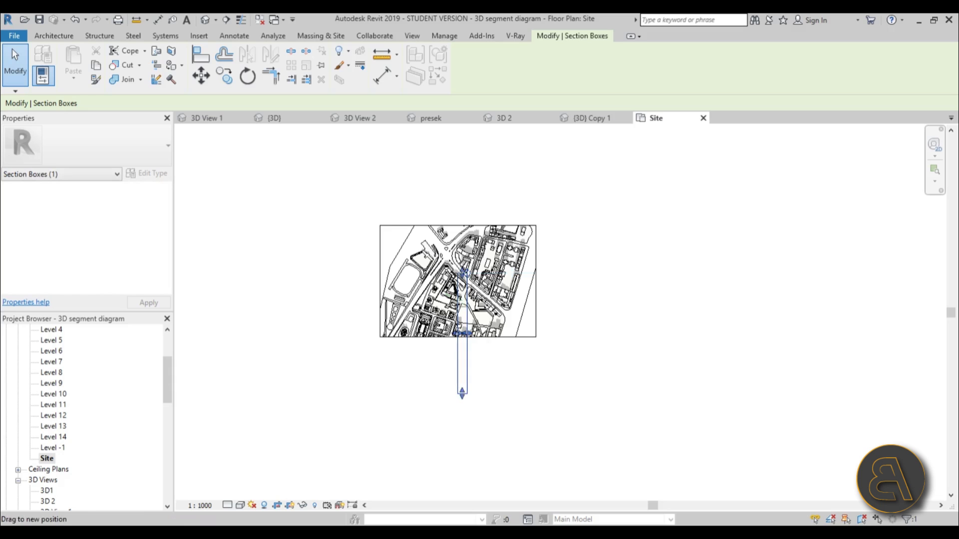
{"action": "left_click_drag", "start_coordinate": [462, 394], "coordinate": [462, 293]}
- Fit the section box around the rounded building corner at the junction of the two wings
{"action": "left_click_drag", "start_coordinate": [462, 392], "coordinate": [389, 265]}
{"action": "scroll", "coordinate": [462, 288], "scroll_direction": "up", "scroll_amount": 8}
{"action": "left_click_drag", "start_coordinate": [456, 199], "coordinate": [459, 205]}
{"action": "left_click_drag", "start_coordinate": [461, 270], "coordinate": [481, 249]}
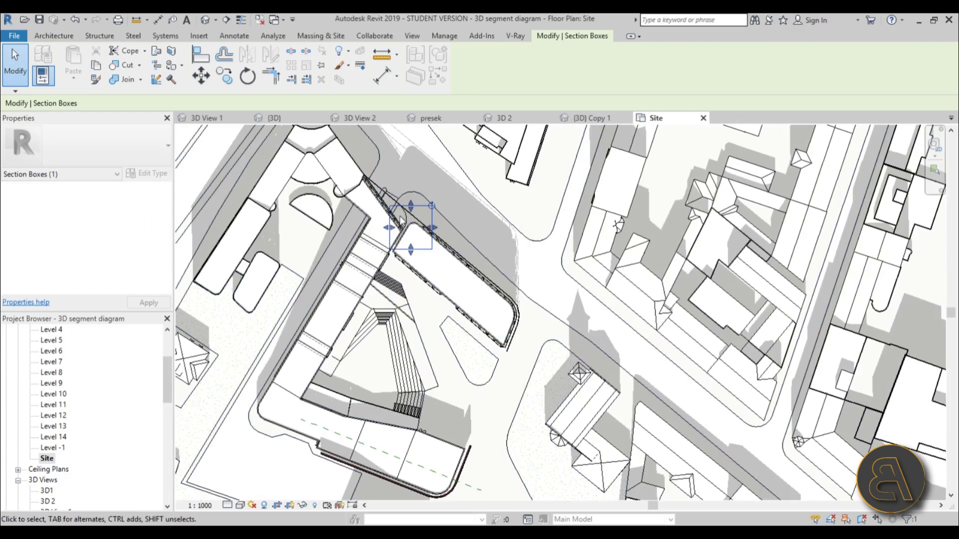
{"action": "scroll", "coordinate": [395, 222], "scroll_direction": "up", "scroll_amount": 5}
{"action": "left_click_drag", "start_coordinate": [358, 267], "coordinate": [379, 269]}
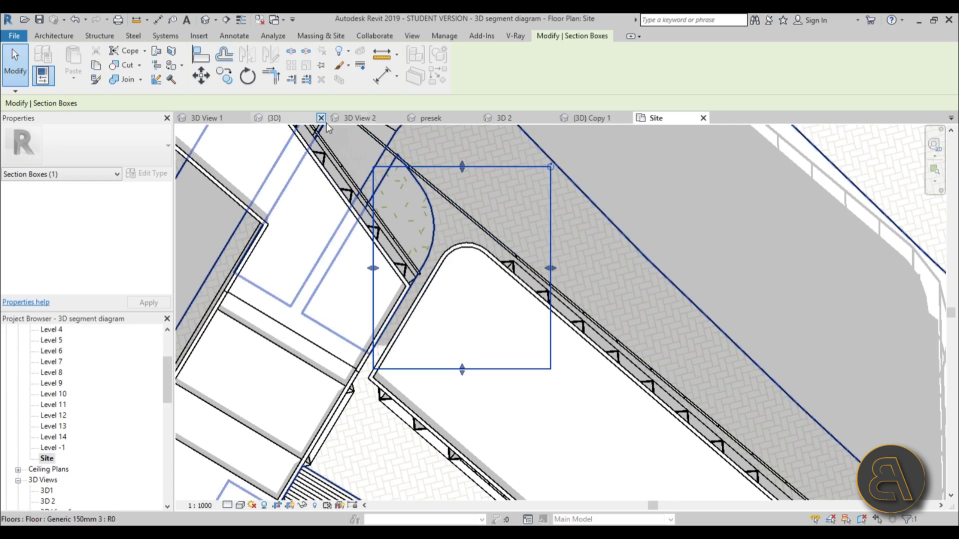
- Rotate the section box about a centre placed inside the rounded building corner, aligning it with the diagonal wing
{"action": "left_click", "coordinate": [248, 76]}
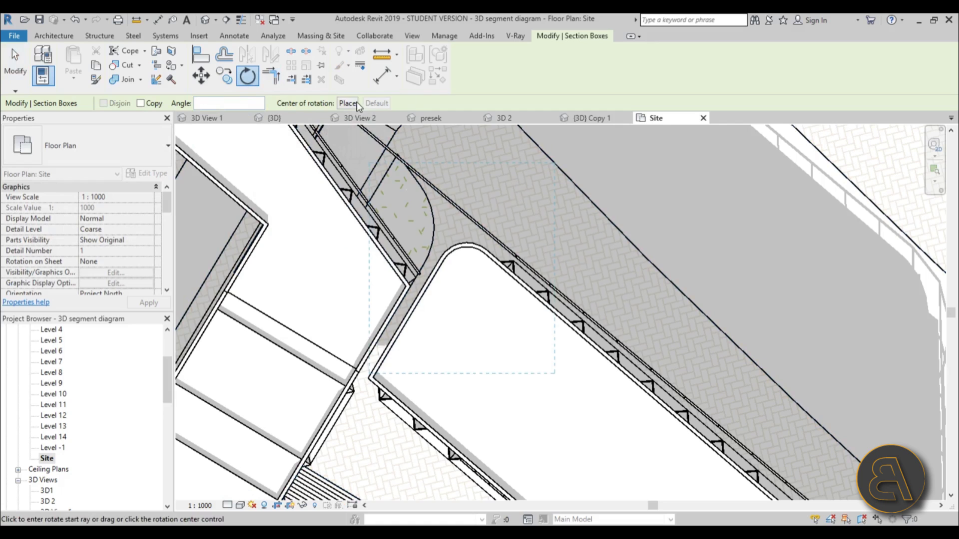
{"action": "left_click", "coordinate": [348, 103]}
{"action": "left_click", "coordinate": [465, 266]}
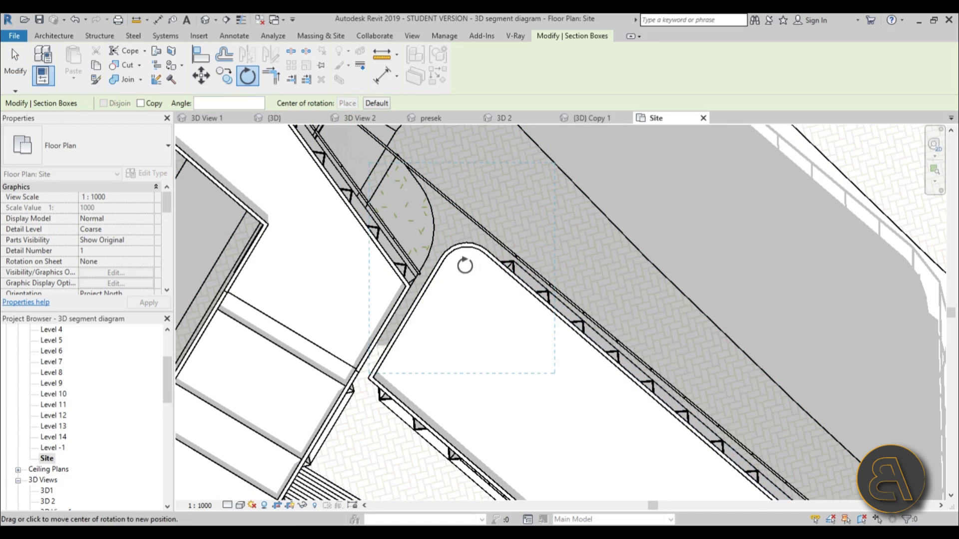
{"action": "left_click", "coordinate": [460, 274]}
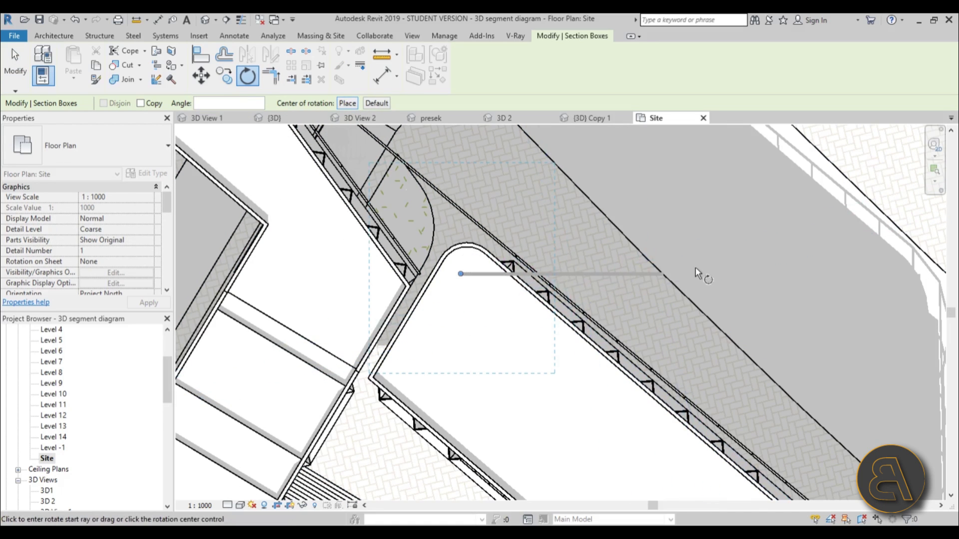
{"action": "left_click", "coordinate": [753, 275]}
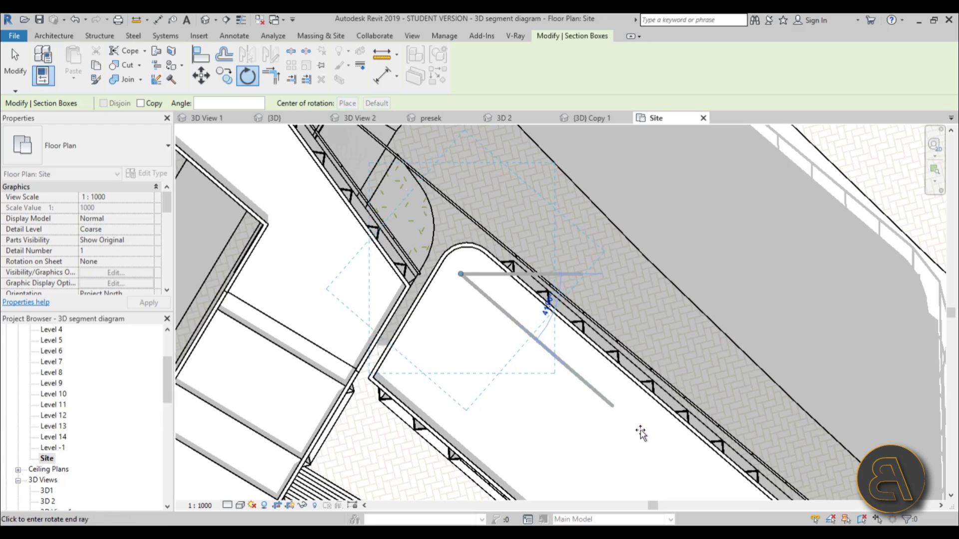
{"action": "left_click", "coordinate": [548, 302]}
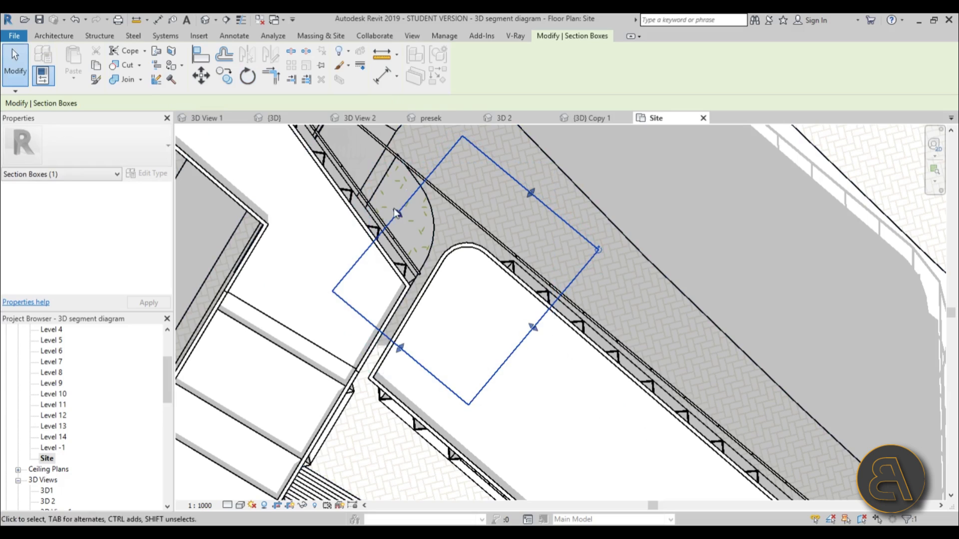
- Pull the rotated section box's sides in plan to fit tightly around the rounded corner and the adjoining strip of facade
{"action": "left_click_drag", "start_coordinate": [396, 213], "coordinate": [441, 248]}
{"action": "left_click_drag", "start_coordinate": [422, 366], "coordinate": [460, 314]}
{"action": "scroll", "coordinate": [443, 265], "scroll_direction": "up", "scroll_amount": 4}
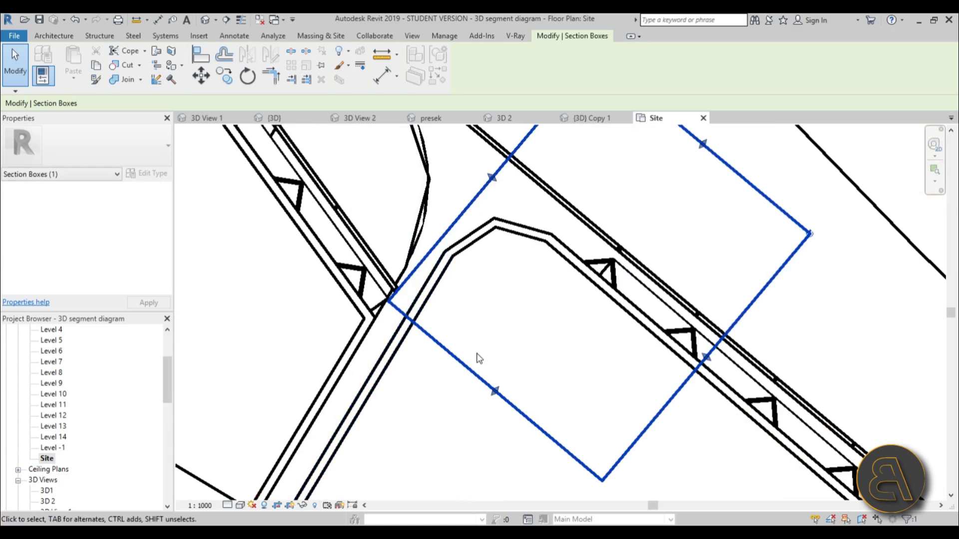
{"action": "left_click_drag", "start_coordinate": [494, 391], "coordinate": [478, 409]}
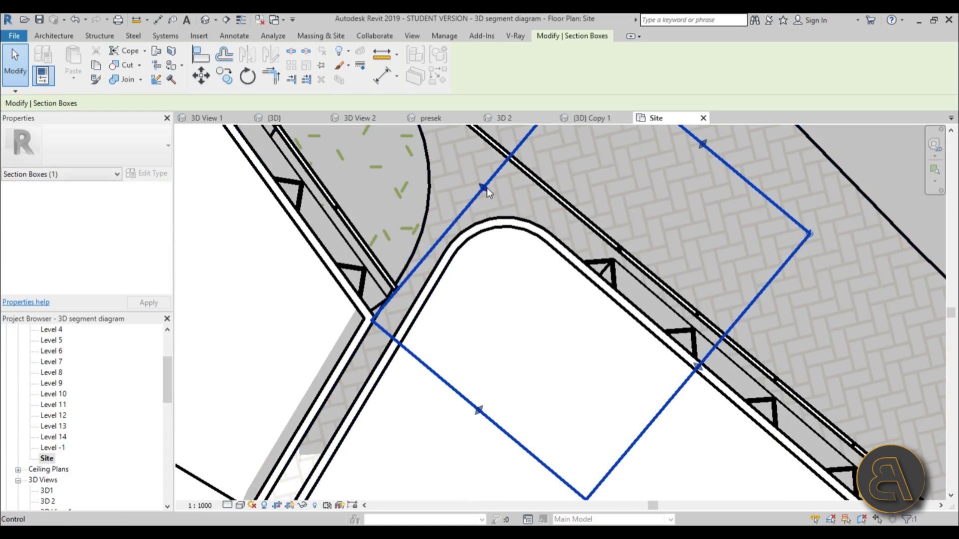
{"action": "left_click_drag", "start_coordinate": [487, 187], "coordinate": [491, 189]}
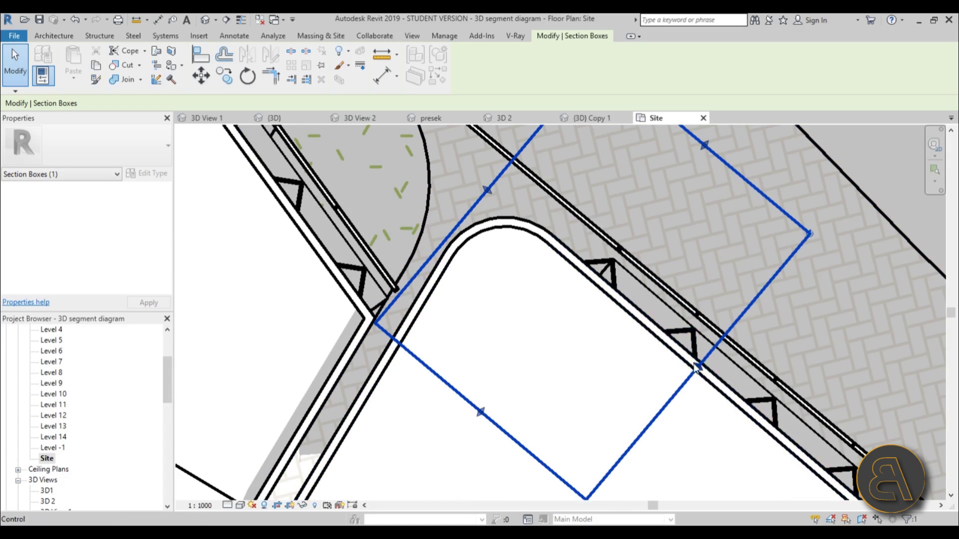
{"action": "left_click_drag", "start_coordinate": [695, 366], "coordinate": [642, 330]}
{"action": "scroll", "coordinate": [586, 237], "scroll_direction": "down", "scroll_amount": 2}
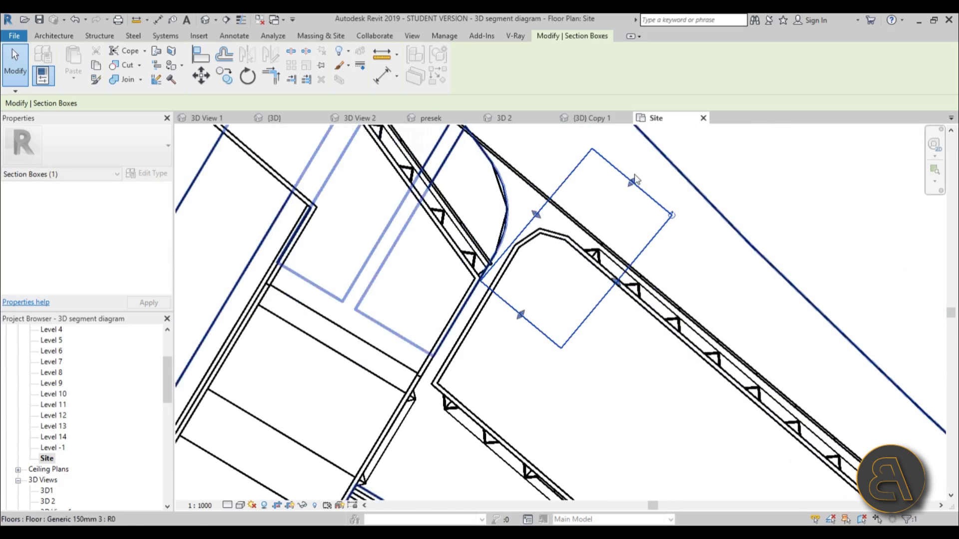
{"action": "scroll", "coordinate": [635, 180], "scroll_direction": "up", "scroll_amount": 1}
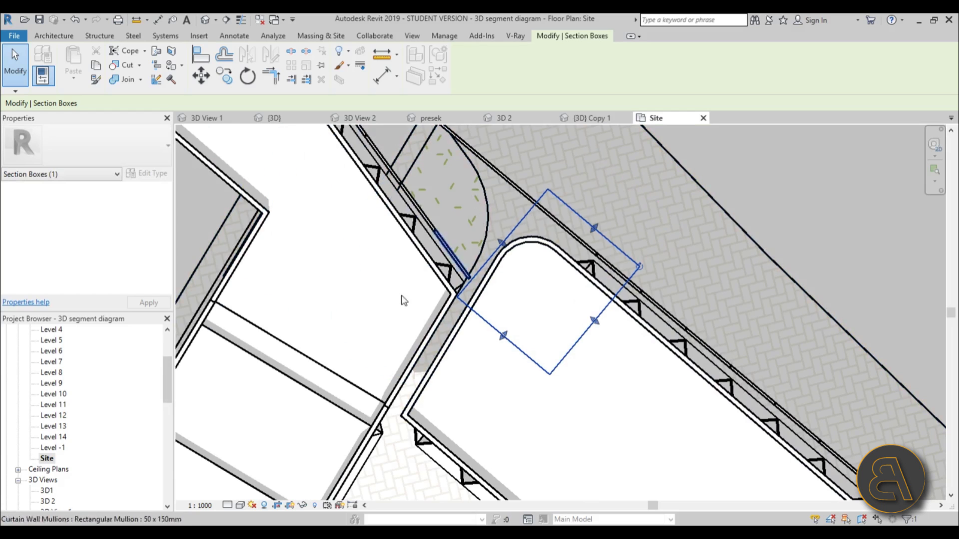
- Deselect the section box and reopen the {3D} Copy 1 view
{"action": "left_click", "coordinate": [179, 392]}
{"action": "scroll", "coordinate": [75, 425], "scroll_direction": "down", "scroll_amount": 5}
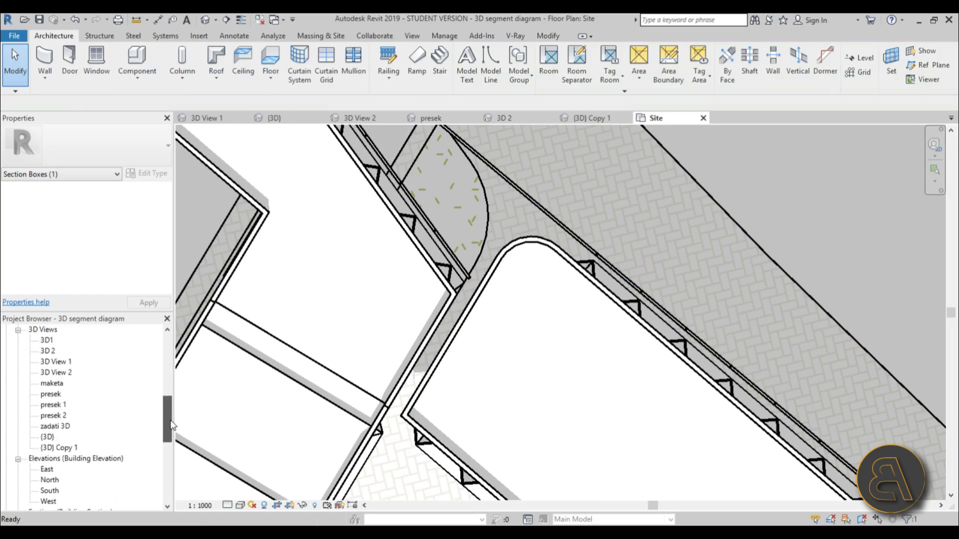
{"action": "left_click", "coordinate": [59, 426]}
{"action": "double_click", "coordinate": [64, 428]}
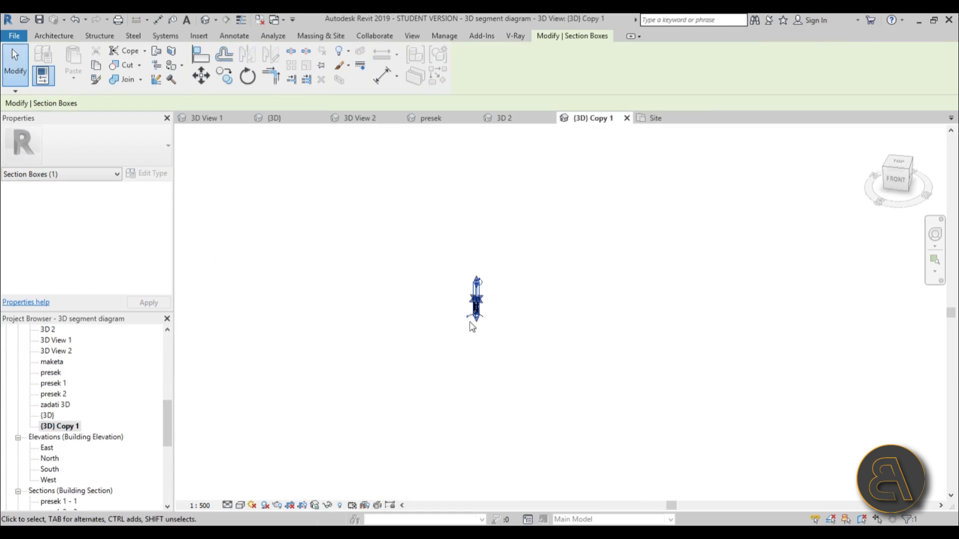
- Lower the top of the section box to just above the building's roof, then deselect the box
{"action": "scroll", "coordinate": [473, 327], "scroll_direction": "up", "scroll_amount": 6}
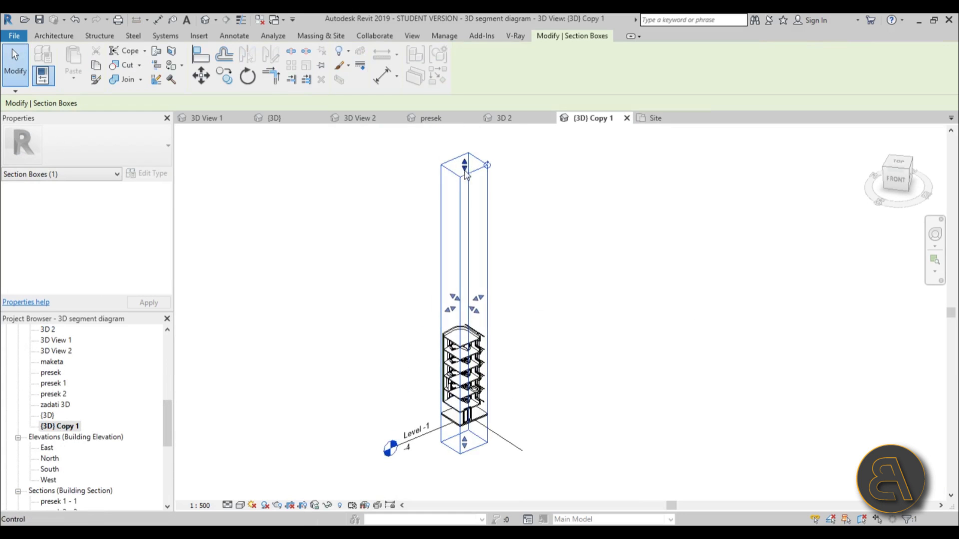
{"action": "left_click_drag", "start_coordinate": [464, 170], "coordinate": [471, 252]}
{"action": "left_click_drag", "start_coordinate": [472, 324], "coordinate": [472, 325]}
{"action": "scroll", "coordinate": [509, 444], "scroll_direction": "up", "scroll_amount": 3}
{"action": "left_click", "coordinate": [555, 374]}
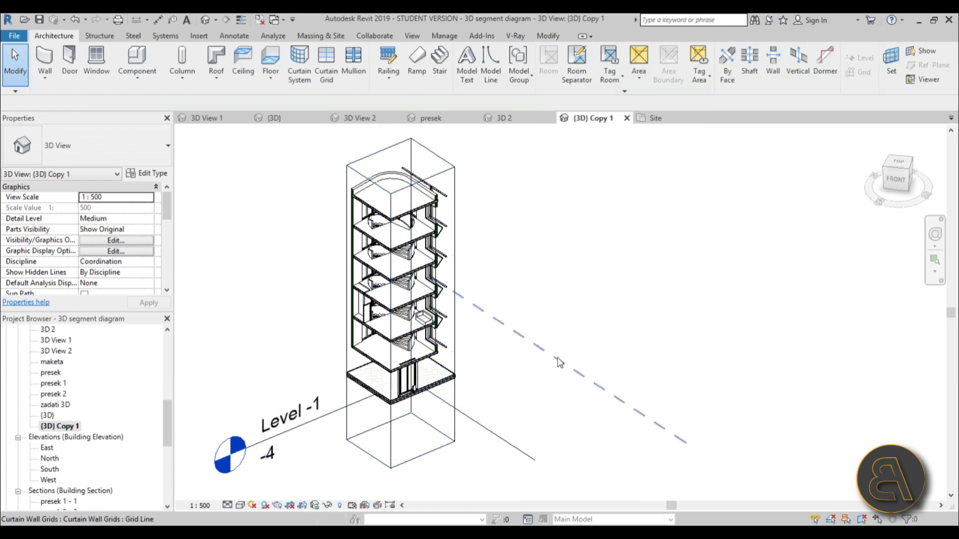
- From the back side, extend the section box sideways to include the windows beside the rounded glazed corner
{"action": "scroll", "coordinate": [559, 364], "scroll_direction": "down", "scroll_amount": 2}
{"action": "middle_click_drag", "start_coordinate": [559, 364], "coordinate": [350, 325], "text": "shift"}
{"action": "middle_click_drag", "start_coordinate": [647, 316], "coordinate": [342, 257]}
{"action": "middle_click_drag", "start_coordinate": [688, 302], "coordinate": [563, 353], "text": "shift"}
{"action": "scroll", "coordinate": [562, 350], "scroll_direction": "up", "scroll_amount": 2}
{"action": "middle_click_drag", "start_coordinate": [508, 393], "coordinate": [542, 332]}
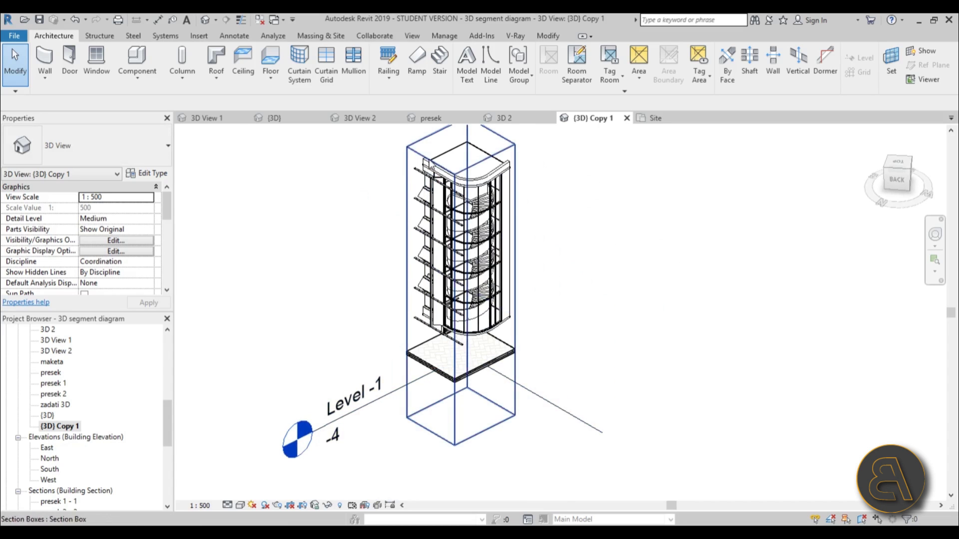
{"action": "scroll", "coordinate": [414, 209], "scroll_direction": "up", "scroll_amount": 4}
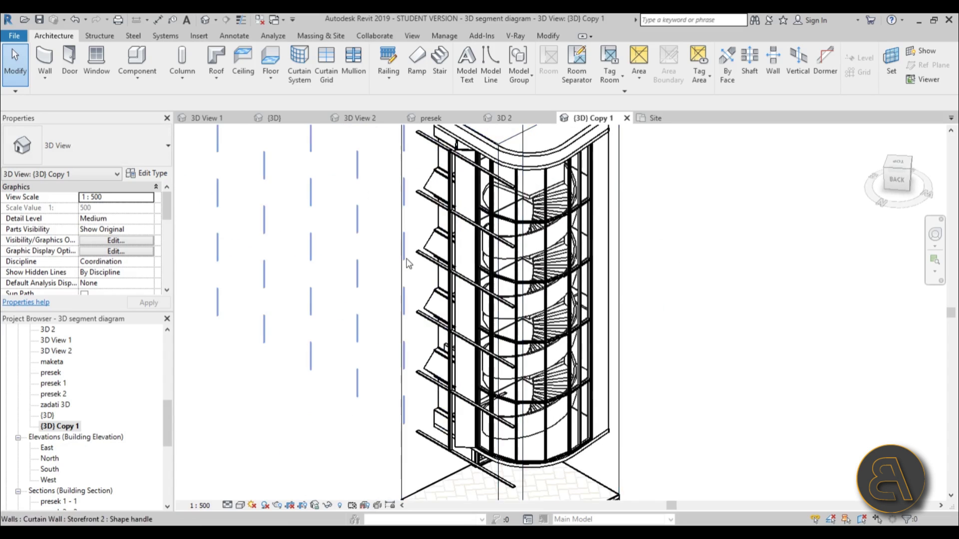
{"action": "left_click", "coordinate": [402, 277]}
{"action": "left_click_drag", "start_coordinate": [461, 331], "coordinate": [453, 326]}
{"action": "middle_click_drag", "start_coordinate": [454, 327], "coordinate": [378, 294], "text": "shift"}
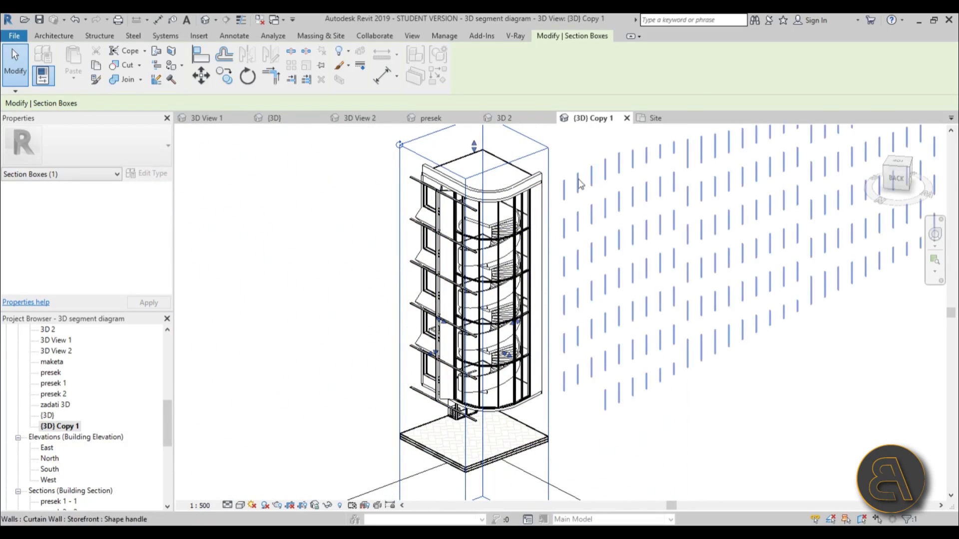
{"action": "scroll", "coordinate": [430, 344], "scroll_direction": "down", "scroll_amount": 4}
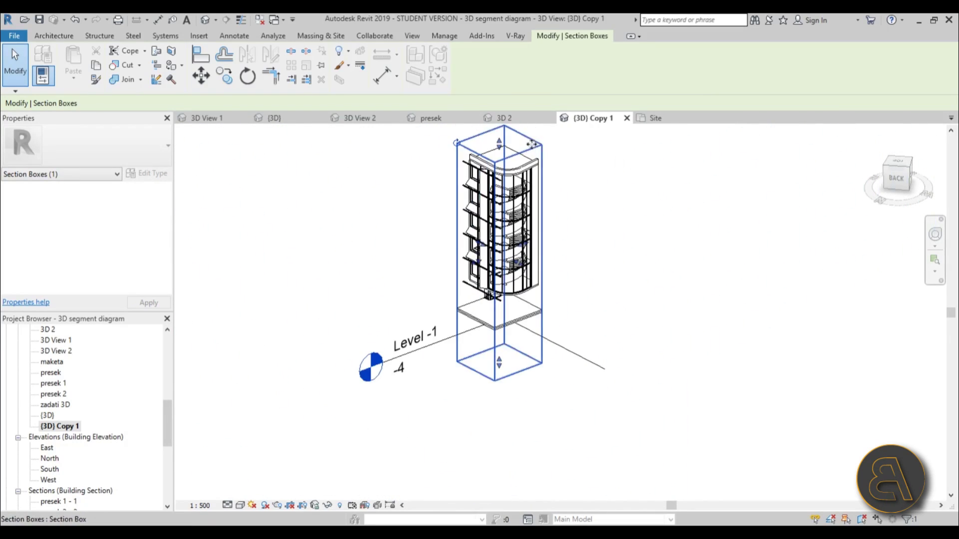
- Temporarily hide the section box and the Level -1 marker in the 3D view
{"action": "left_click", "coordinate": [433, 352], "text": "ctrl"}
{"action": "scroll", "coordinate": [505, 306], "scroll_direction": "up", "scroll_amount": 2}
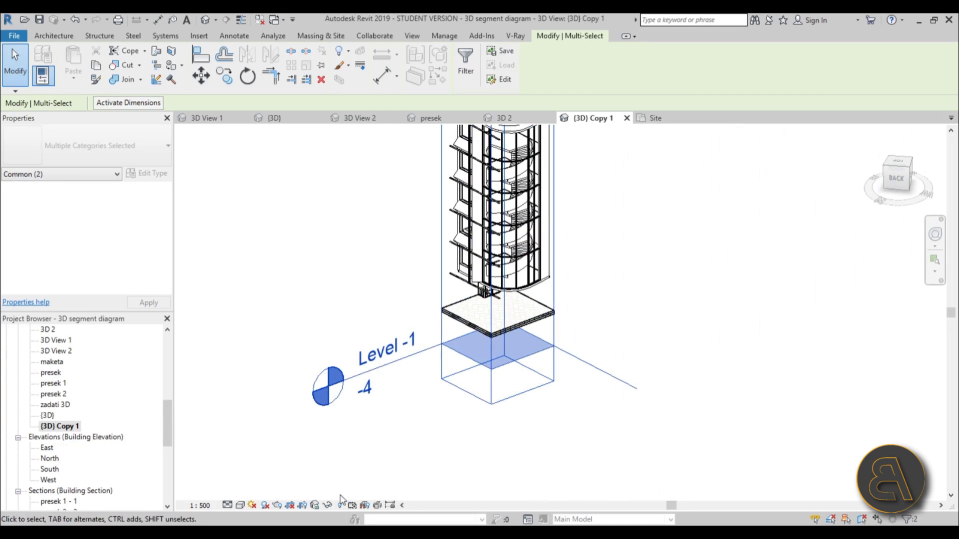
{"action": "left_click", "coordinate": [326, 507]}
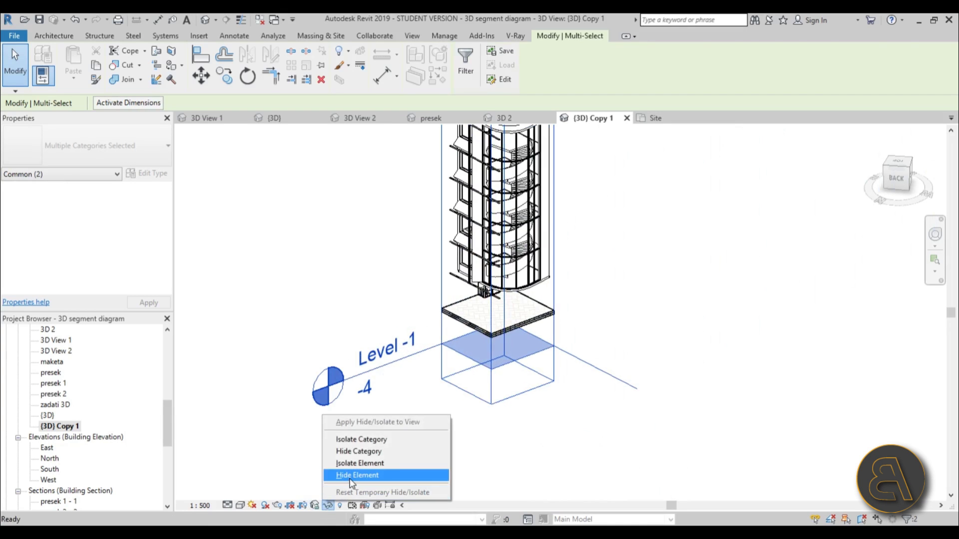
{"action": "left_click", "coordinate": [351, 475]}
{"action": "left_click", "coordinate": [589, 201]}
{"action": "middle_click_drag", "start_coordinate": [588, 201], "coordinate": [572, 338]}
{"action": "left_click", "coordinate": [489, 149]}
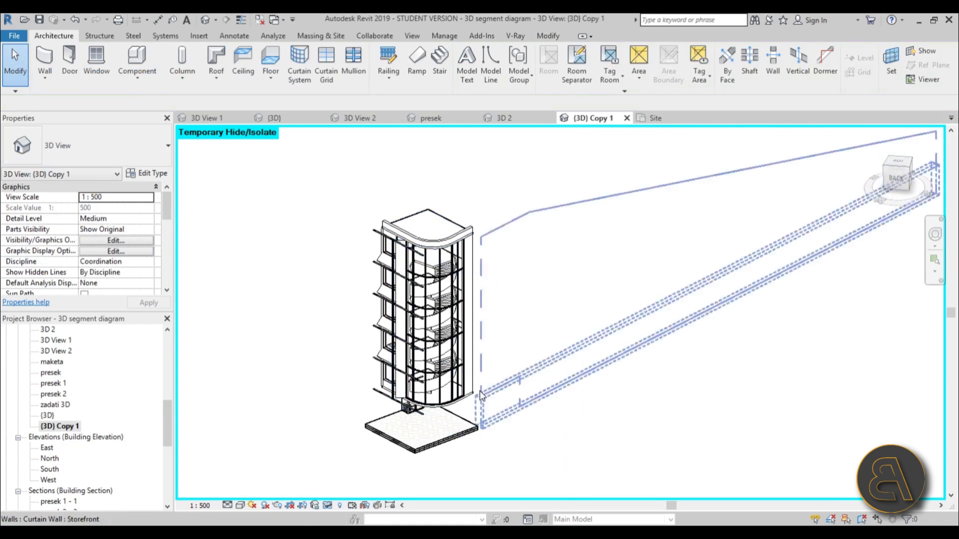
{"action": "middle_click_drag", "start_coordinate": [493, 402], "coordinate": [513, 390], "text": "shift"}
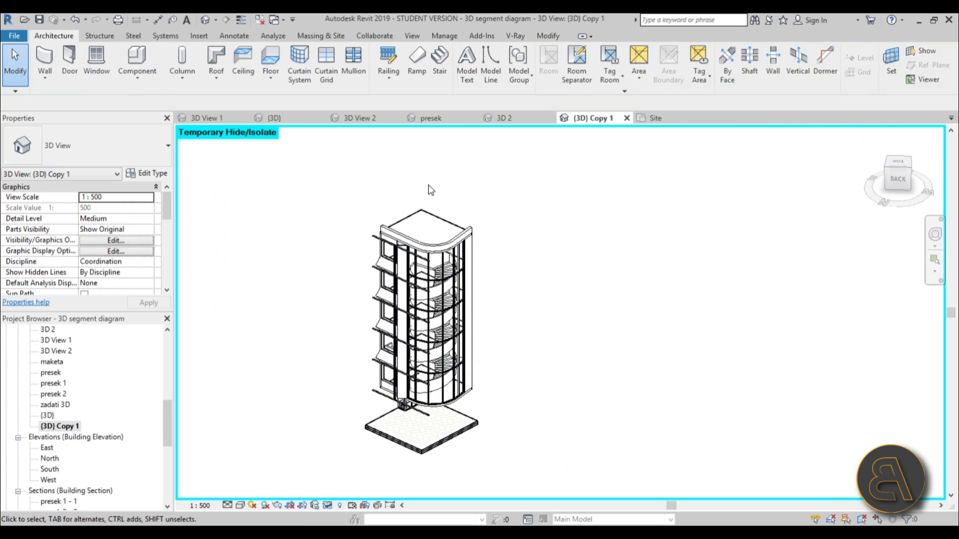
- Make the crop region visible in the 3D view's properties
{"action": "left_click_drag", "start_coordinate": [169, 203], "coordinate": [158, 228]}
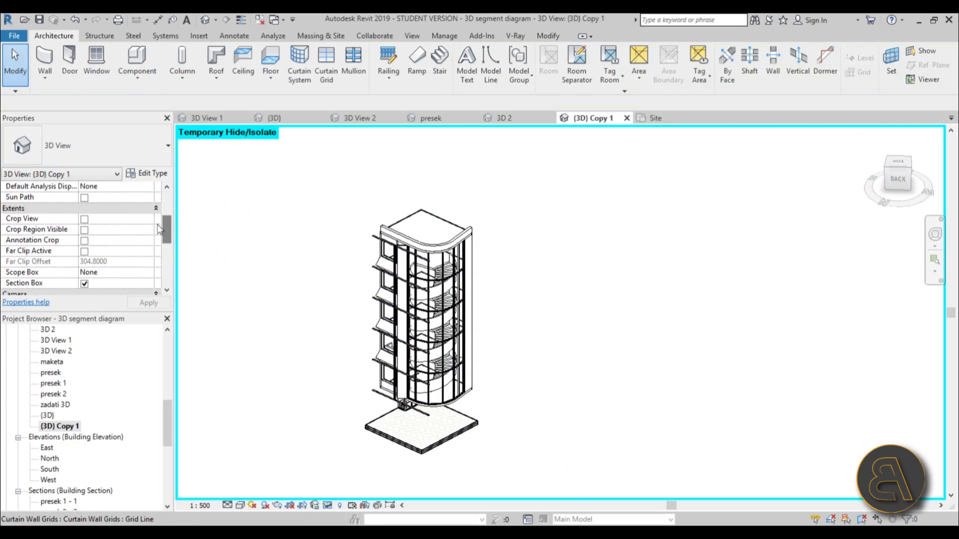
{"action": "left_click", "coordinate": [84, 230]}
{"action": "scroll", "coordinate": [483, 270], "scroll_direction": "down", "scroll_amount": 6}
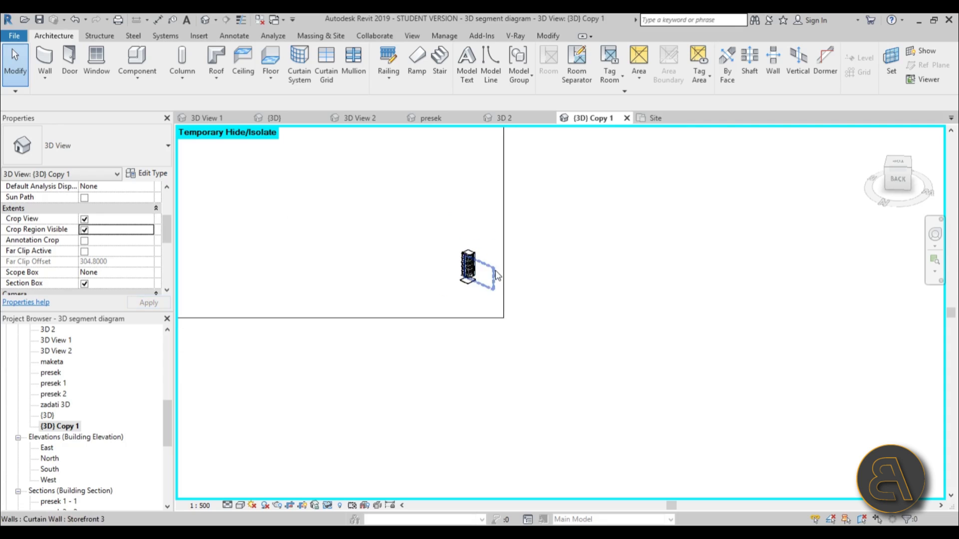
- Pull the crop region's edges in from the oversized frame towards the isolated building segment
{"action": "left_click", "coordinate": [504, 274]}
{"action": "scroll", "coordinate": [549, 295], "scroll_direction": "down", "scroll_amount": 2}
{"action": "left_click_drag", "start_coordinate": [524, 253], "coordinate": [560, 254]}
{"action": "left_click_drag", "start_coordinate": [433, 190], "coordinate": [431, 266]}
{"action": "left_click_drag", "start_coordinate": [433, 318], "coordinate": [434, 297]}
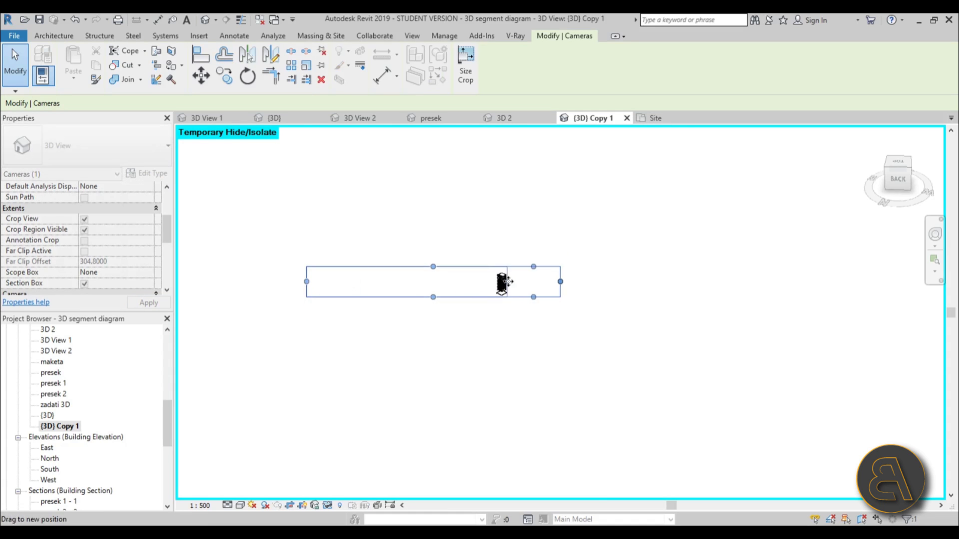
{"action": "left_click_drag", "start_coordinate": [495, 281], "coordinate": [495, 281]}
- Tighten the crop region's four edges around the building segment, leaving empty space on its right side
{"action": "scroll", "coordinate": [541, 281], "scroll_direction": "up", "scroll_amount": 5}
{"action": "middle_click_drag", "start_coordinate": [538, 281], "coordinate": [634, 291]}
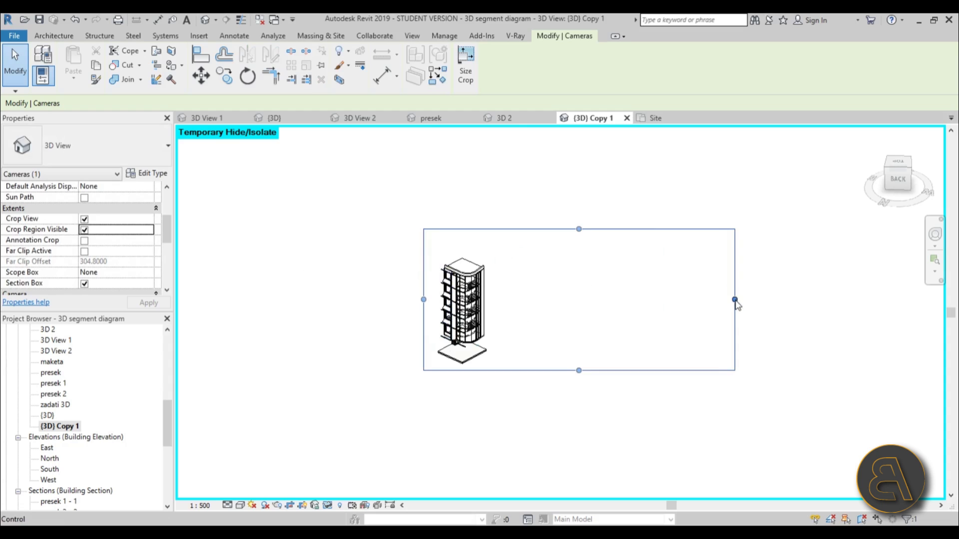
{"action": "left_click_drag", "start_coordinate": [734, 299], "coordinate": [551, 299]}
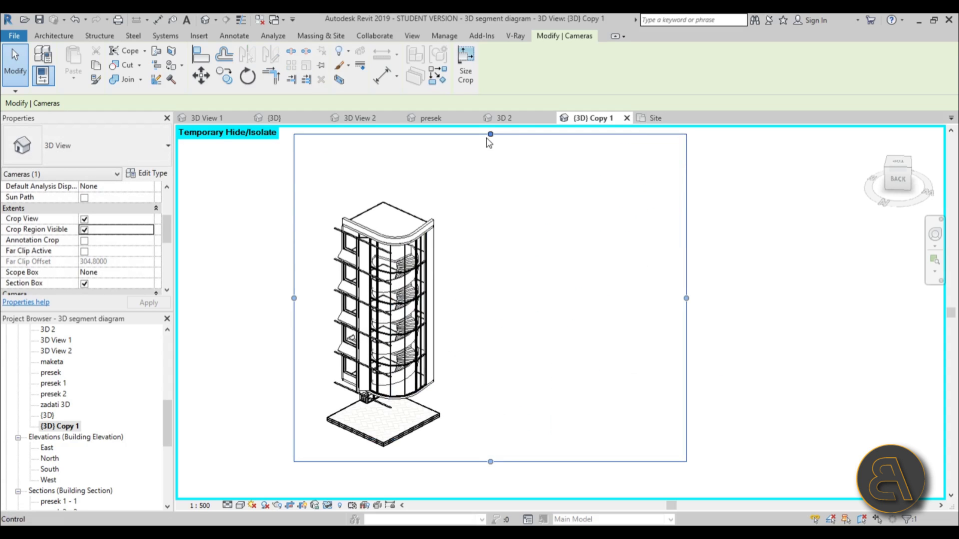
{"action": "left_click_drag", "start_coordinate": [490, 134], "coordinate": [489, 173]}
{"action": "left_click_drag", "start_coordinate": [294, 317], "coordinate": [310, 317]}
{"action": "left_click_drag", "start_coordinate": [499, 462], "coordinate": [498, 454]}
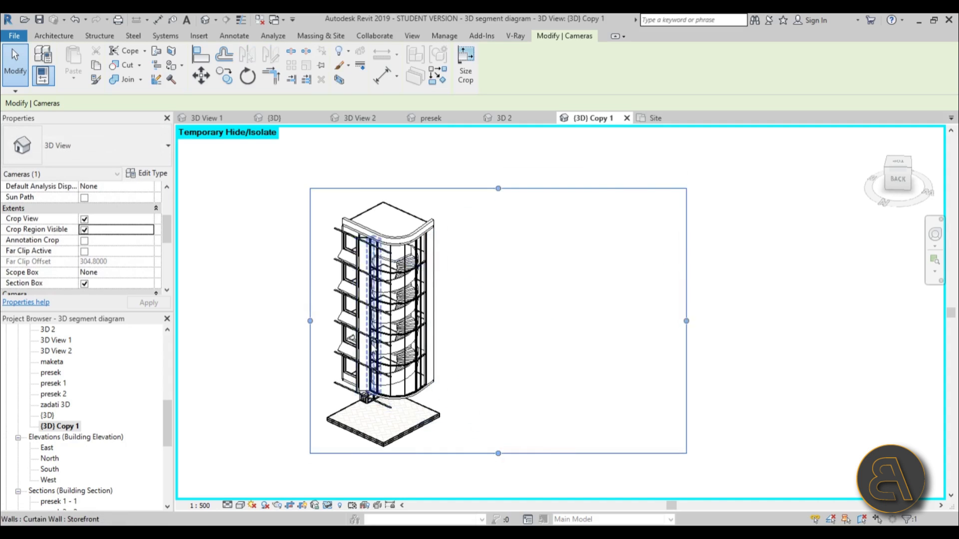
{"action": "scroll", "coordinate": [367, 315], "scroll_direction": "up", "scroll_amount": 3}
{"action": "scroll", "coordinate": [367, 317], "scroll_direction": "down", "scroll_amount": 3}
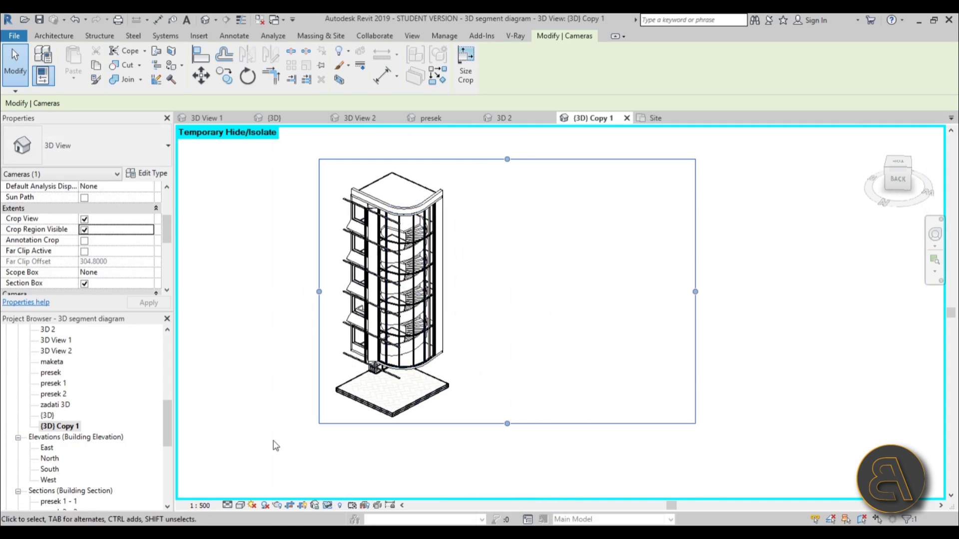
- Turn on cast shadows for the view and apply ambient shadows in the Graphic Display Options
{"action": "left_click", "coordinate": [264, 505]}
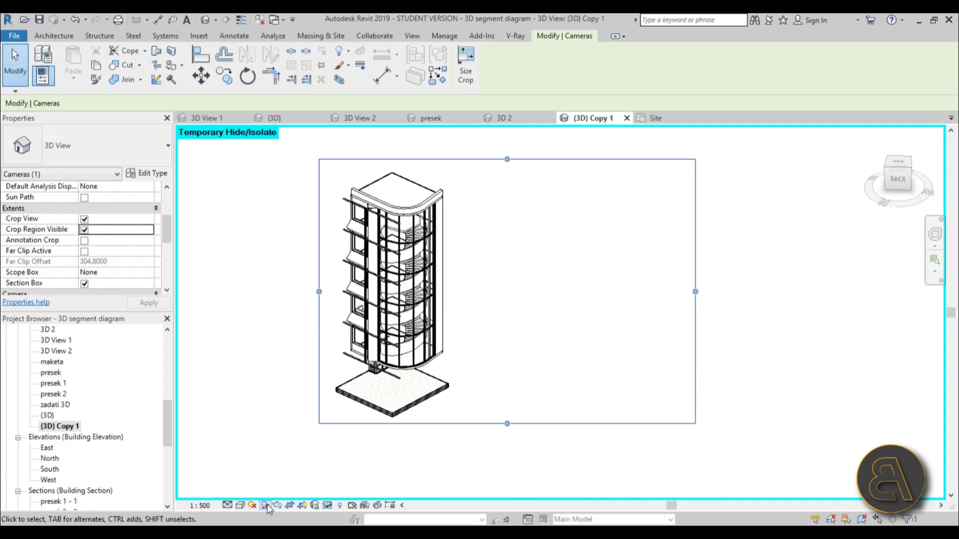
{"action": "left_click", "coordinate": [240, 505]}
{"action": "left_click", "coordinate": [260, 414]}
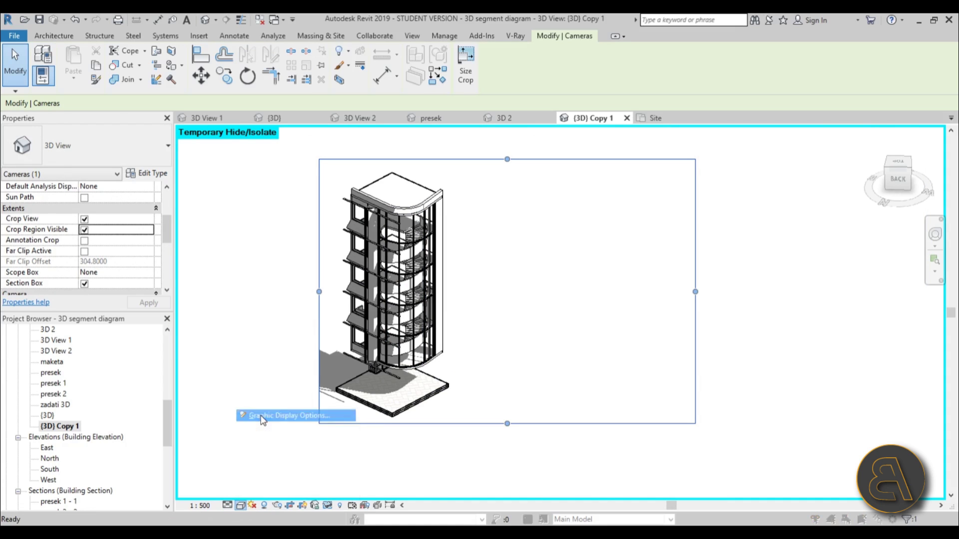
{"action": "left_click", "coordinate": [77, 194]}
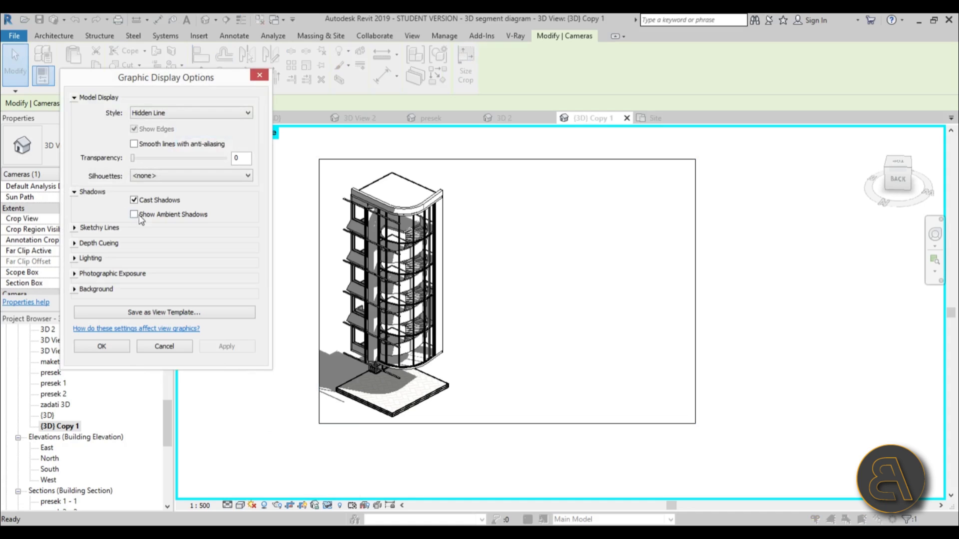
{"action": "left_click", "coordinate": [232, 349]}
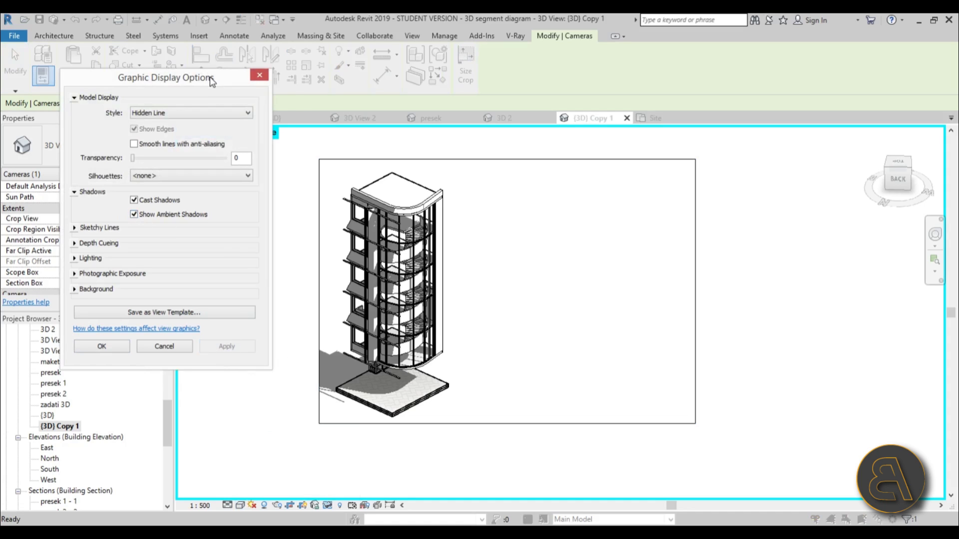
- Set the view's lighting to sun 90, ambient light 100 and shadows 30 in the Graphic Display Options and apply it
{"action": "left_click_drag", "start_coordinate": [212, 81], "coordinate": [240, 109]}
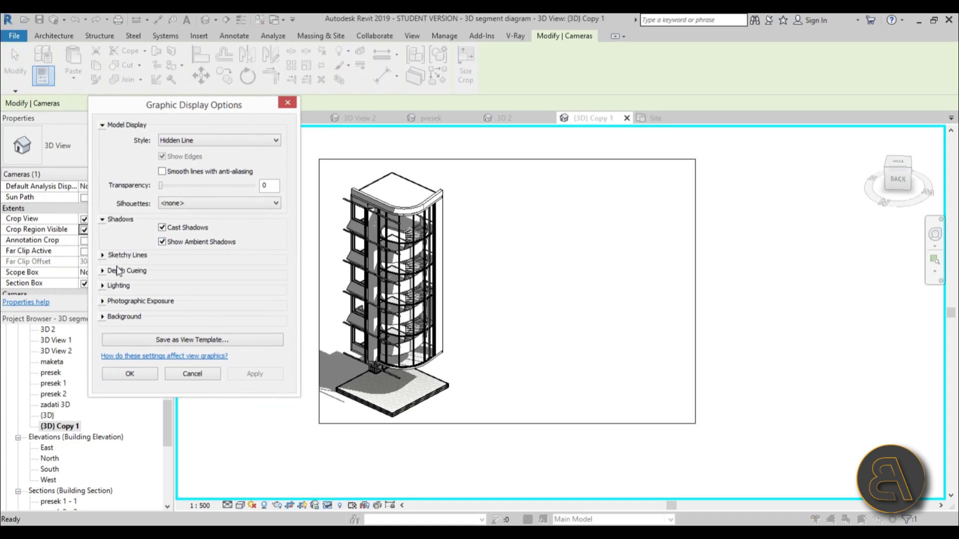
{"action": "left_click", "coordinate": [103, 287]}
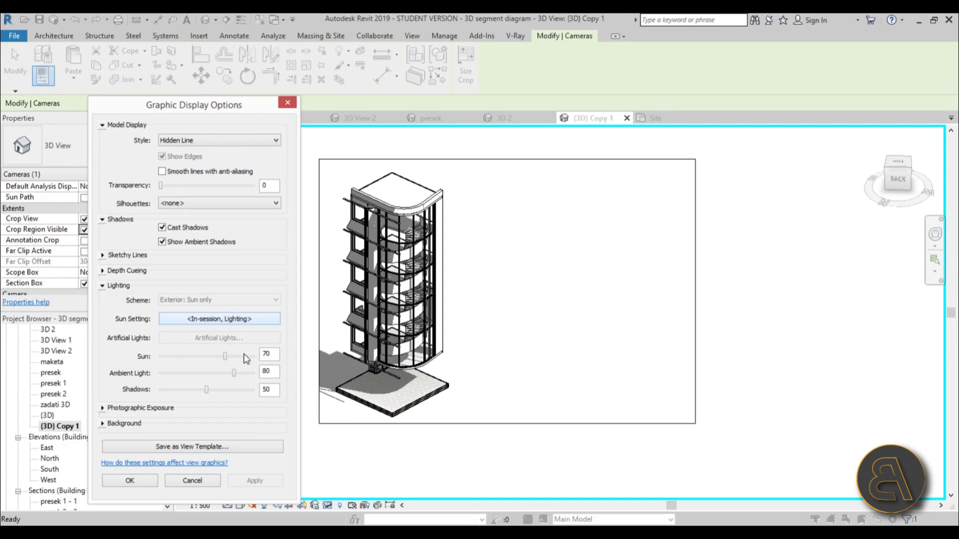
{"action": "left_click", "coordinate": [182, 391]}
{"action": "left_click", "coordinate": [182, 391]}
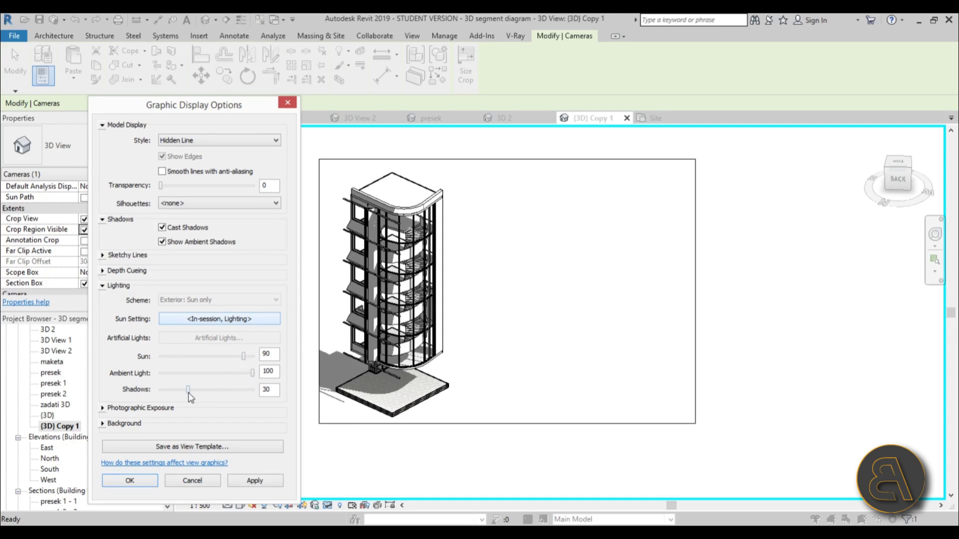
{"action": "left_click", "coordinate": [255, 482]}
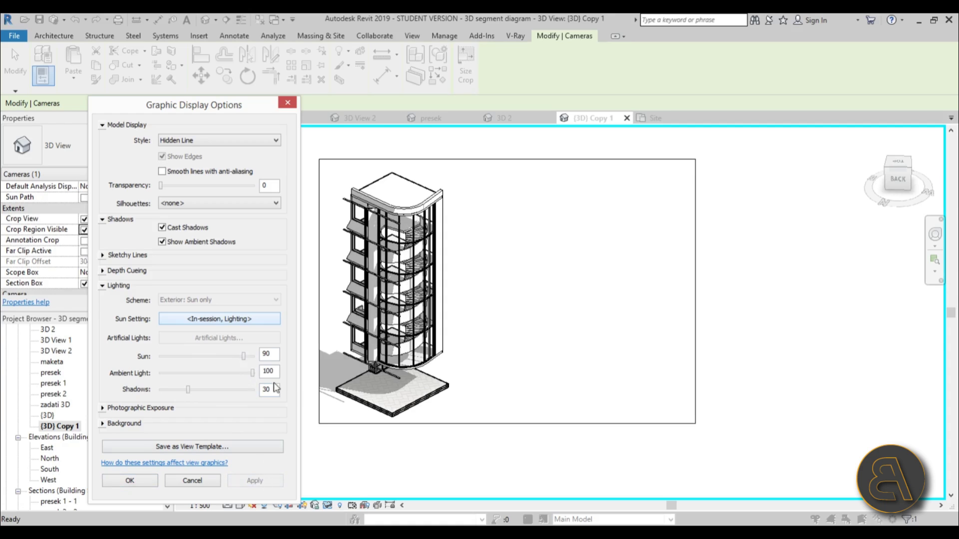
- Reduce the shadow intensity to 19 and accept the graphic display settings
{"action": "left_click_drag", "start_coordinate": [189, 390], "coordinate": [180, 392]}
{"action": "left_click", "coordinate": [271, 486]}
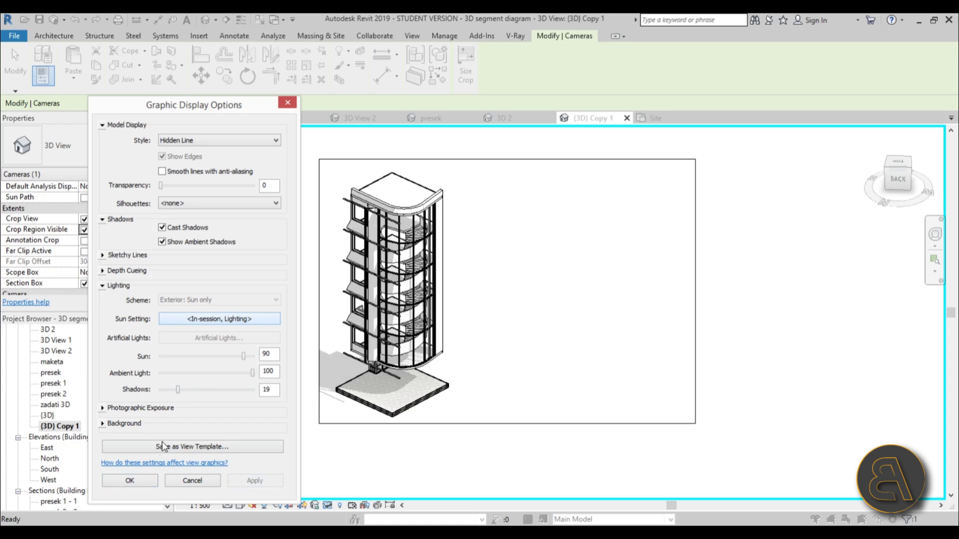
{"action": "left_click", "coordinate": [137, 477]}
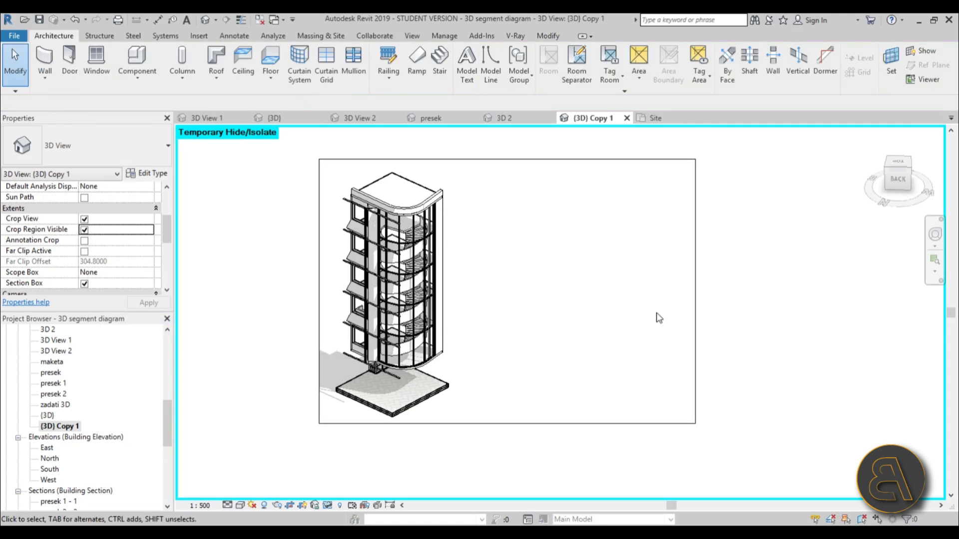
- Override the four curved stairs behind the curtain wall by element in this view with a solid-fill yellow surface foreground pattern
{"action": "scroll", "coordinate": [392, 283], "scroll_direction": "up", "scroll_amount": 3}
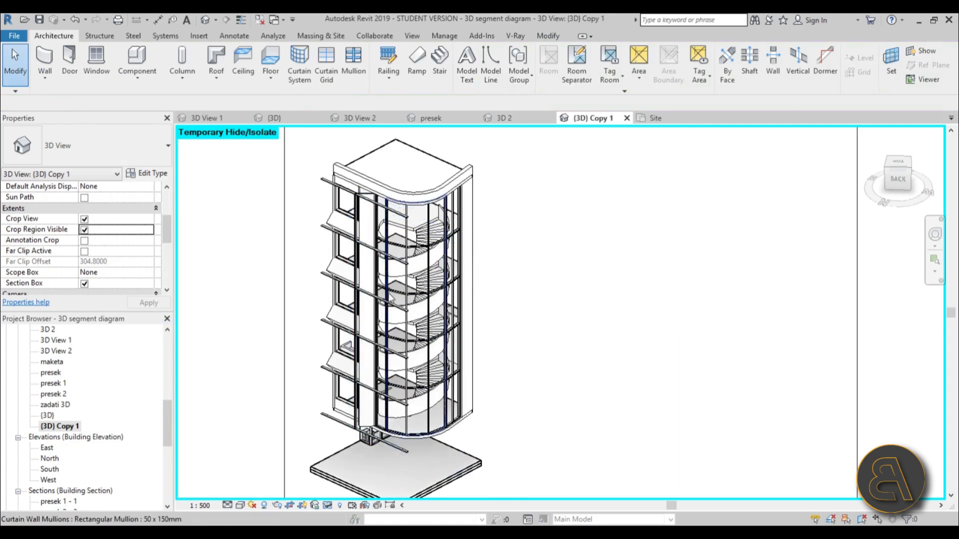
{"action": "scroll", "coordinate": [392, 283], "scroll_direction": "down", "scroll_amount": 2}
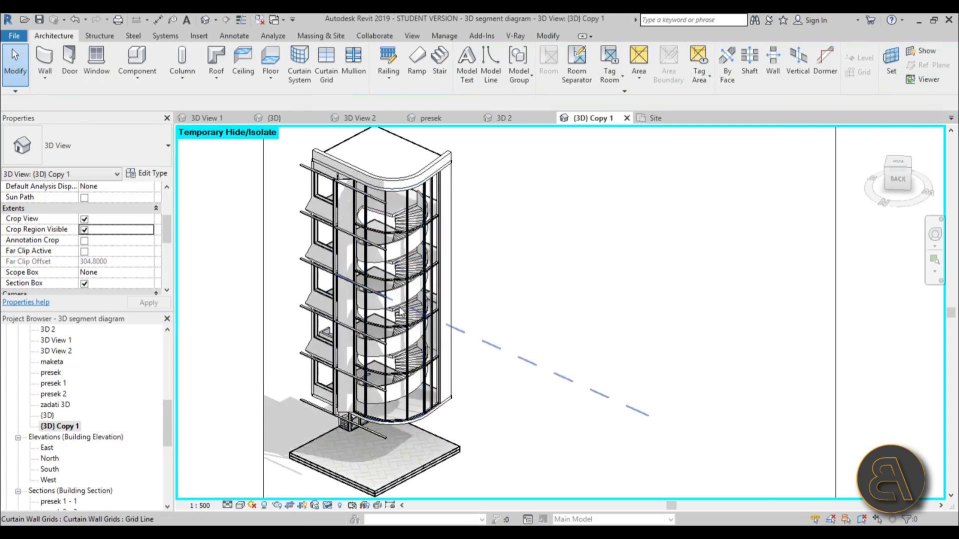
{"action": "scroll", "coordinate": [410, 324], "scroll_direction": "up", "scroll_amount": 2}
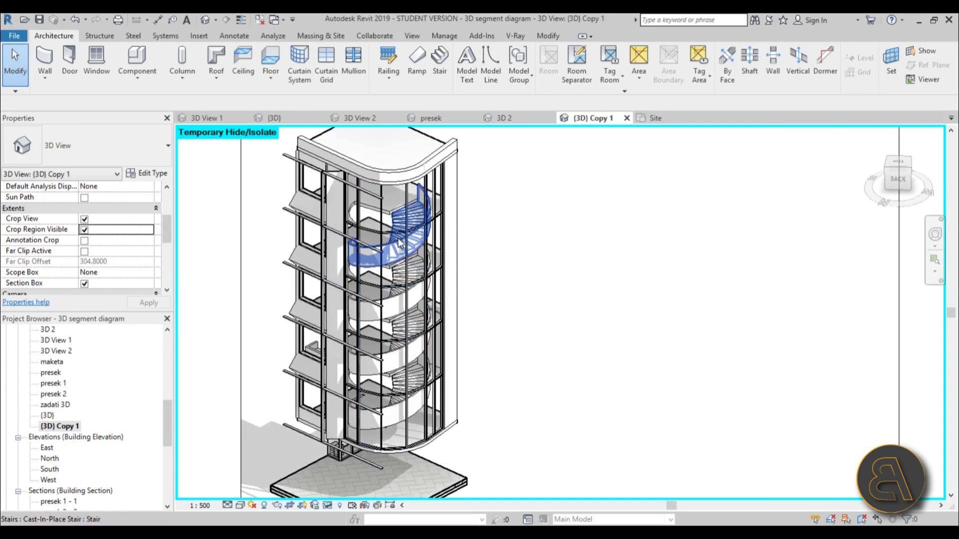
{"action": "left_click", "coordinate": [401, 300]}
{"action": "left_click", "coordinate": [400, 350], "text": "ctrl"}
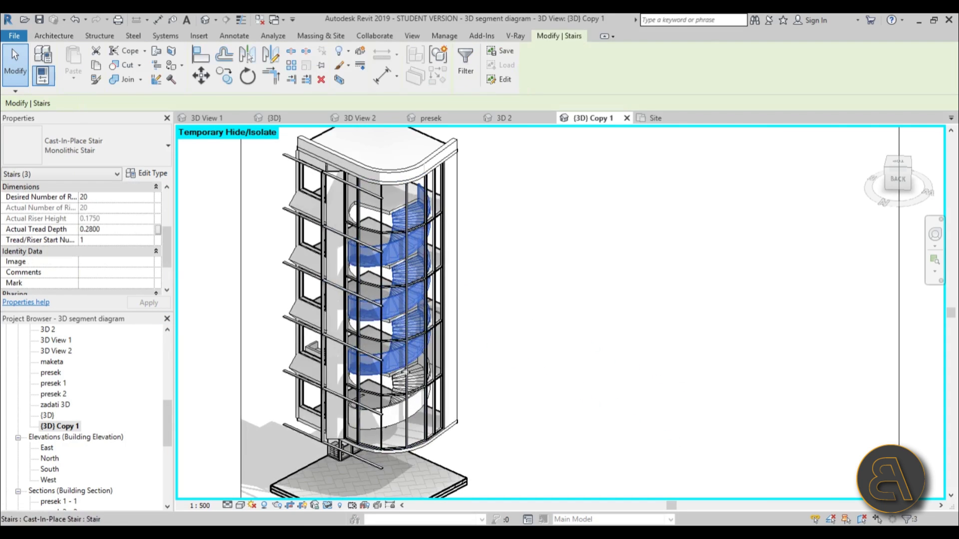
{"action": "left_click", "coordinate": [395, 409], "text": "ctrl"}
{"action": "left_click", "coordinate": [395, 405], "text": "ctrl"}
{"action": "scroll", "coordinate": [358, 310], "scroll_direction": "down", "scroll_amount": 2}
{"action": "middle_click_drag", "start_coordinate": [429, 319], "coordinate": [422, 317]}
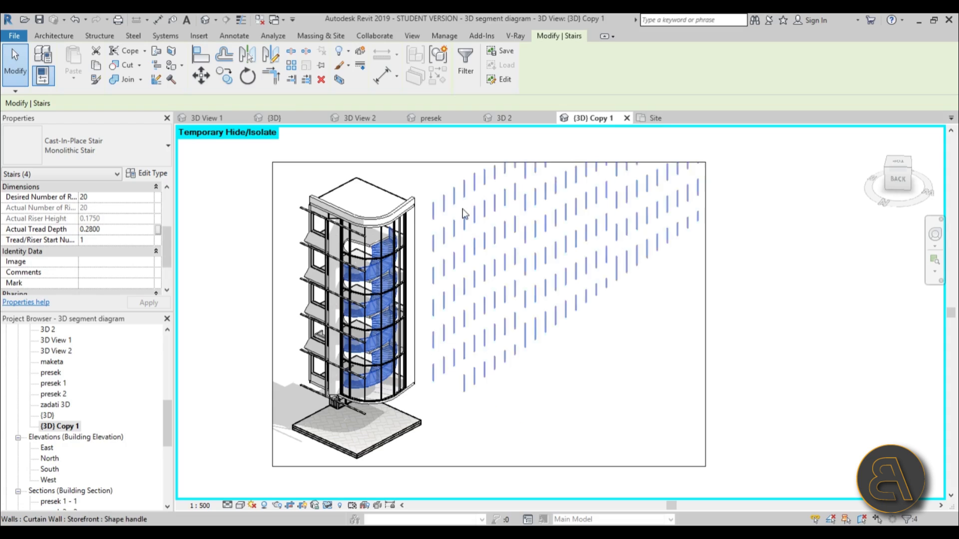
{"action": "right_click", "coordinate": [419, 179]}
{"action": "mouse_move", "coordinate": [514, 248]}
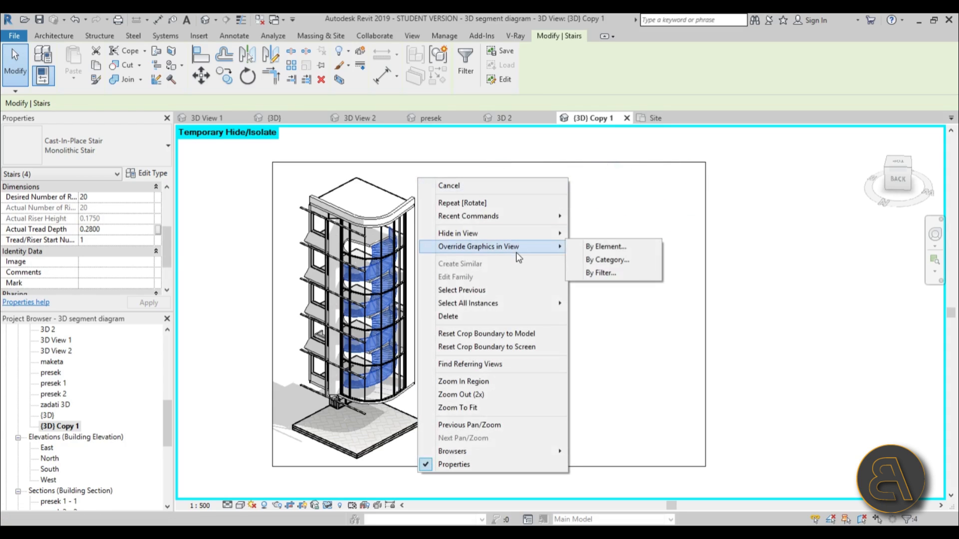
{"action": "left_click", "coordinate": [608, 252]}
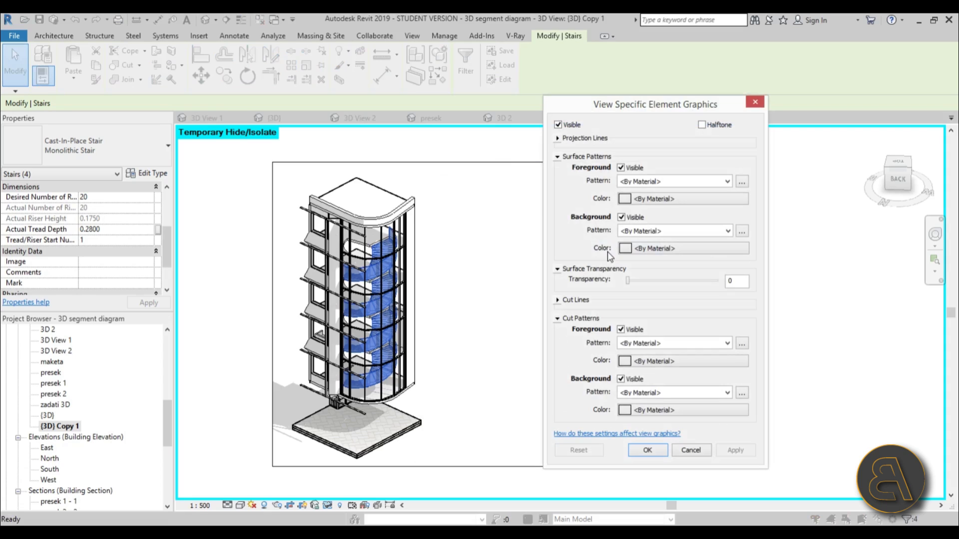
{"action": "left_click", "coordinate": [627, 182]}
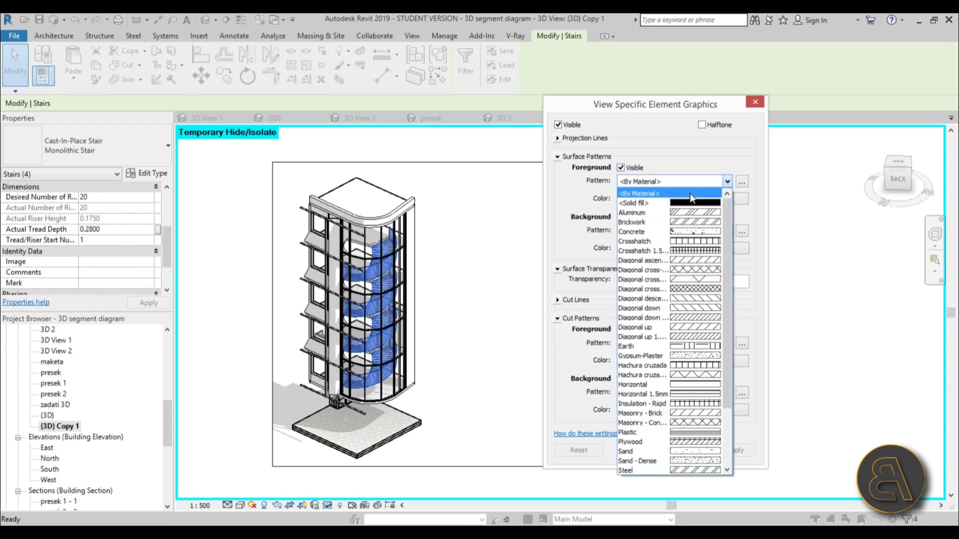
{"action": "left_click", "coordinate": [701, 203]}
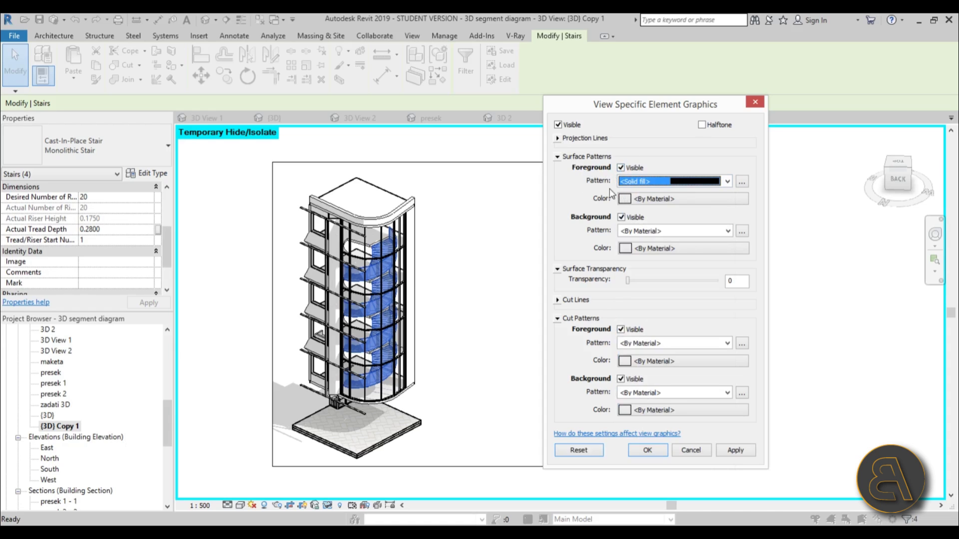
{"action": "left_click", "coordinate": [620, 202]}
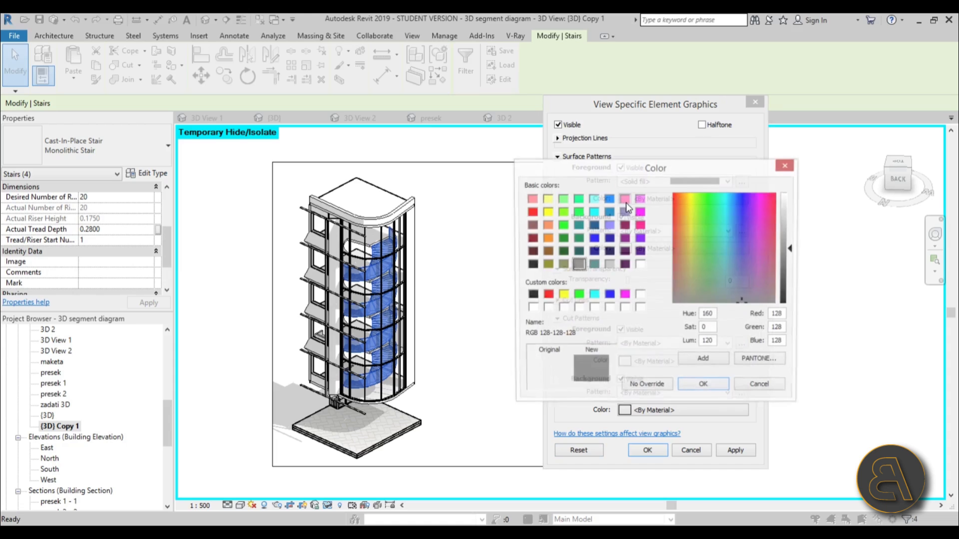
{"action": "left_click", "coordinate": [547, 212]}
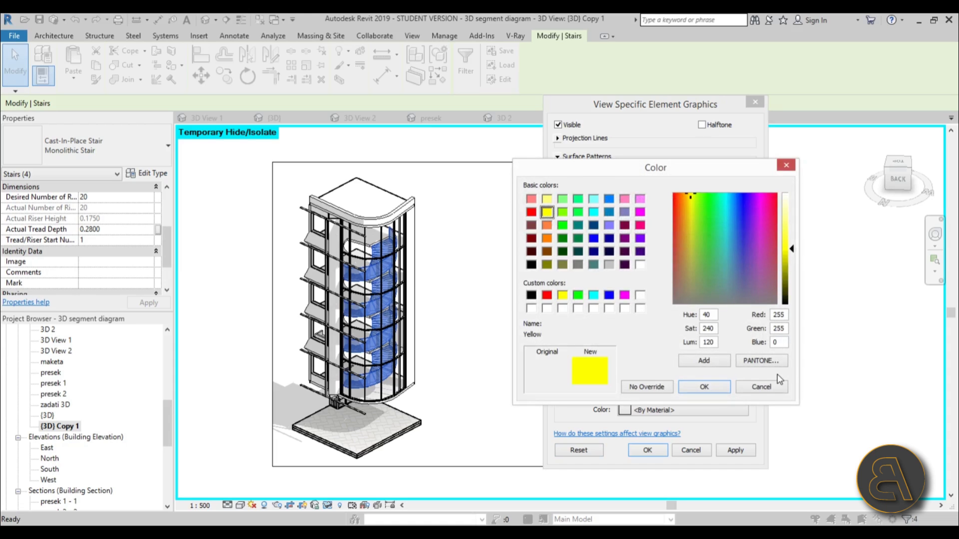
{"action": "left_click", "coordinate": [704, 388]}
{"action": "left_click", "coordinate": [736, 451]}
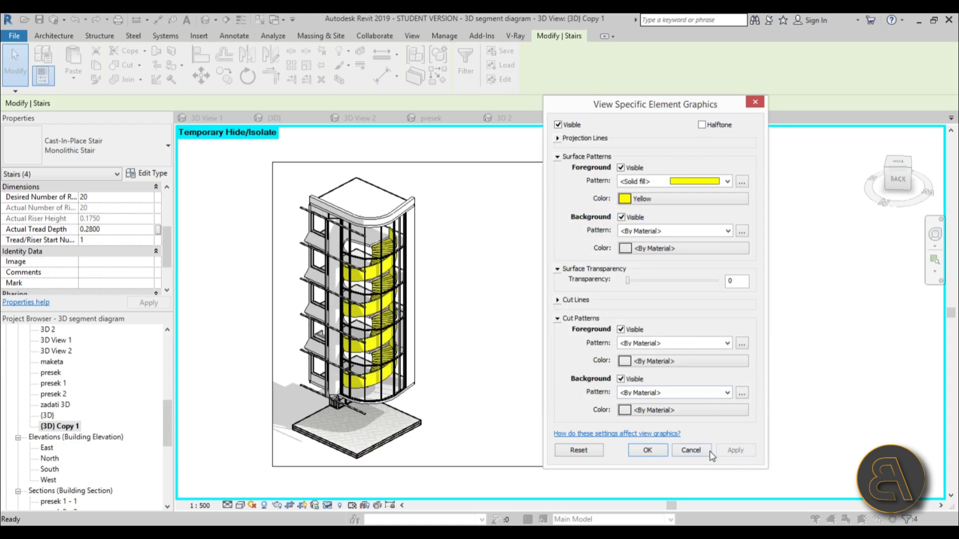
{"action": "left_click", "coordinate": [649, 451]}
{"action": "left_click", "coordinate": [479, 289]}
{"action": "left_click", "coordinate": [420, 167]}
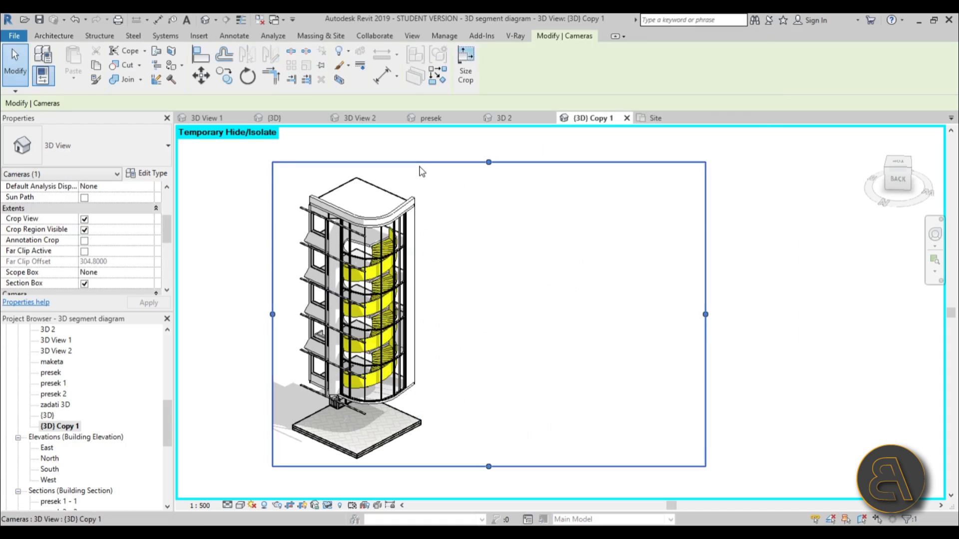
{"action": "scroll", "coordinate": [429, 185], "scroll_direction": "up", "scroll_amount": 1}
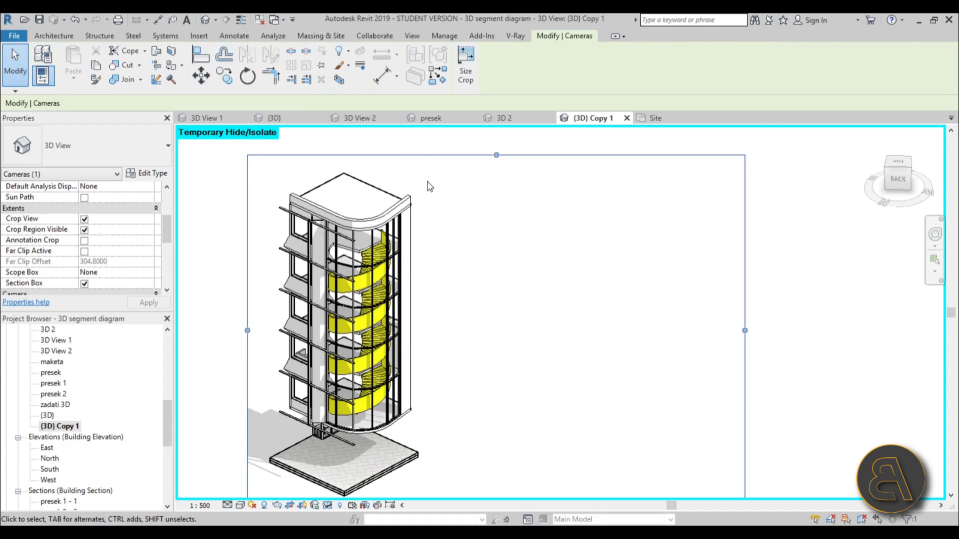
{"action": "left_click", "coordinate": [420, 150]}
{"action": "scroll", "coordinate": [417, 247], "scroll_direction": "down", "scroll_amount": 1}
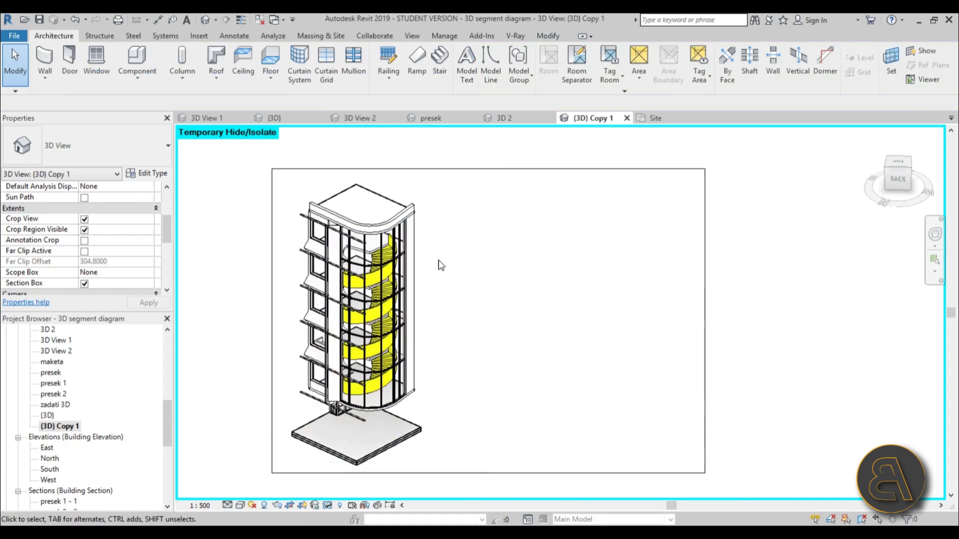
- Add a trial text note "sdfsddsg" with a two-segment leader pointing at the roof of the segment
{"action": "left_click", "coordinate": [236, 37]}
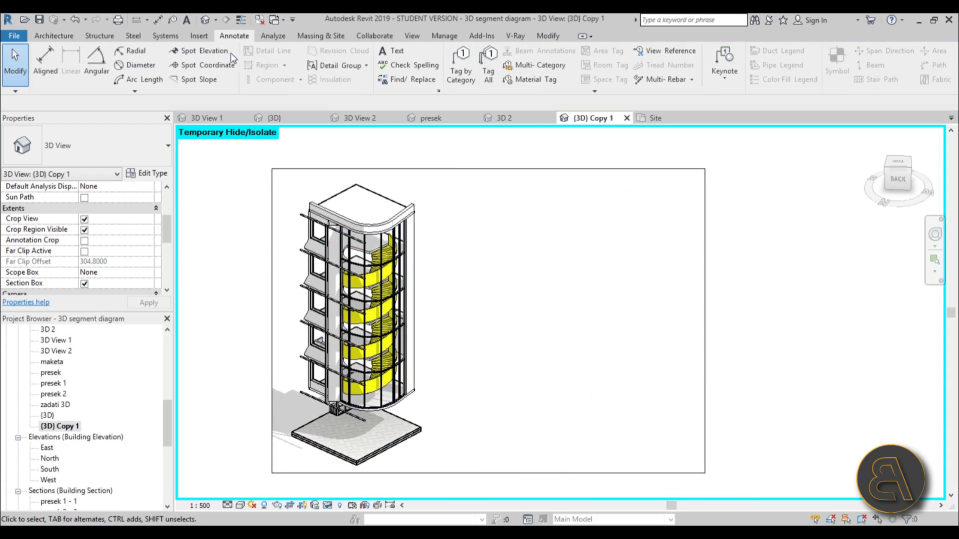
{"action": "left_click", "coordinate": [403, 52]}
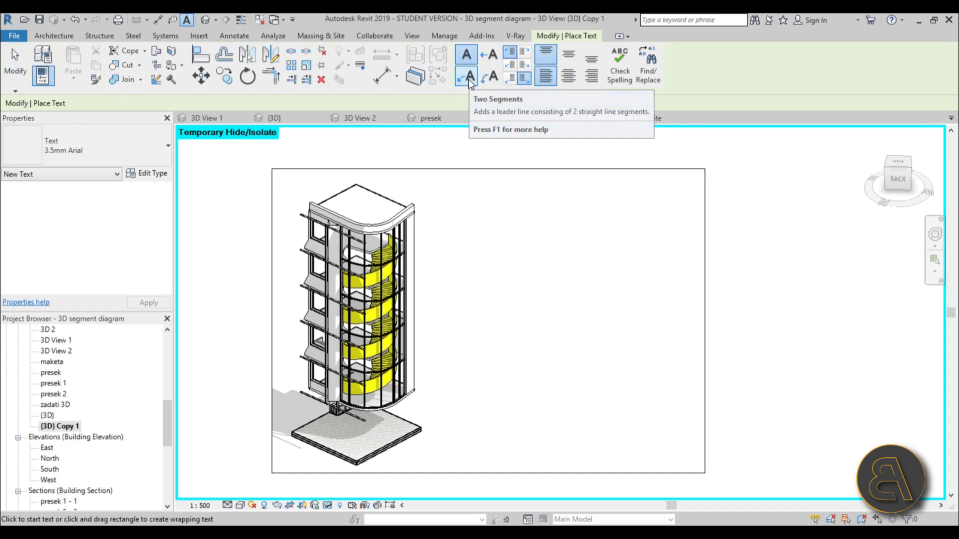
{"action": "left_click", "coordinate": [470, 79]}
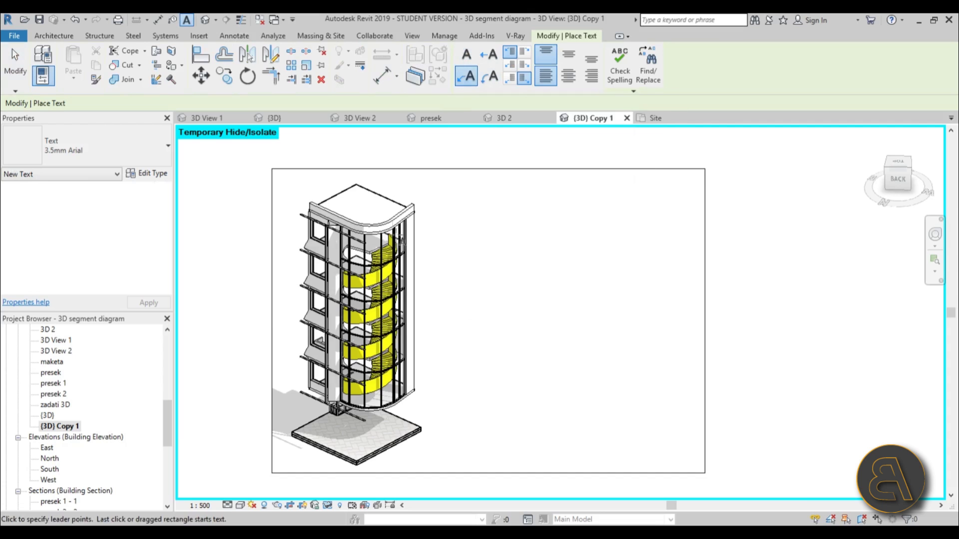
{"action": "scroll", "coordinate": [411, 188], "scroll_direction": "up", "scroll_amount": 3}
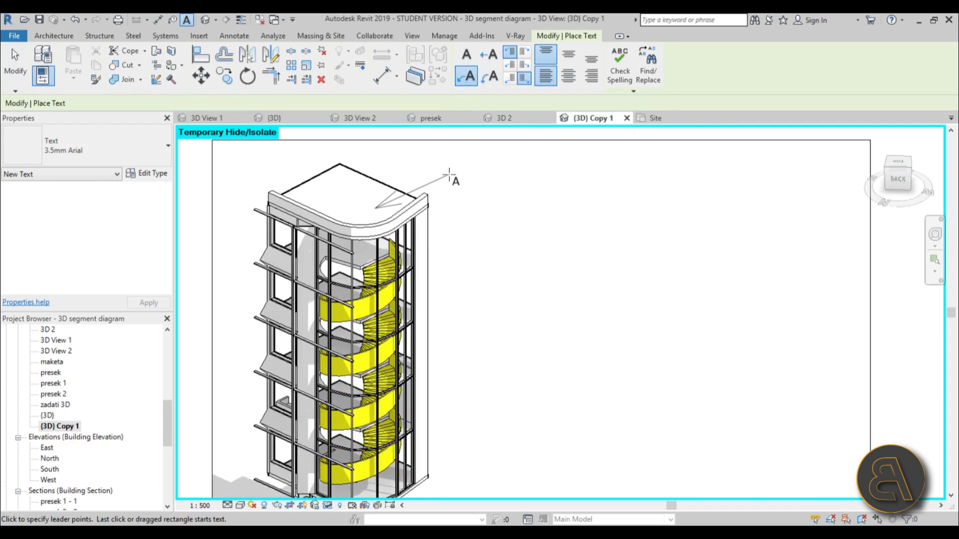
{"action": "left_click", "coordinate": [505, 174]}
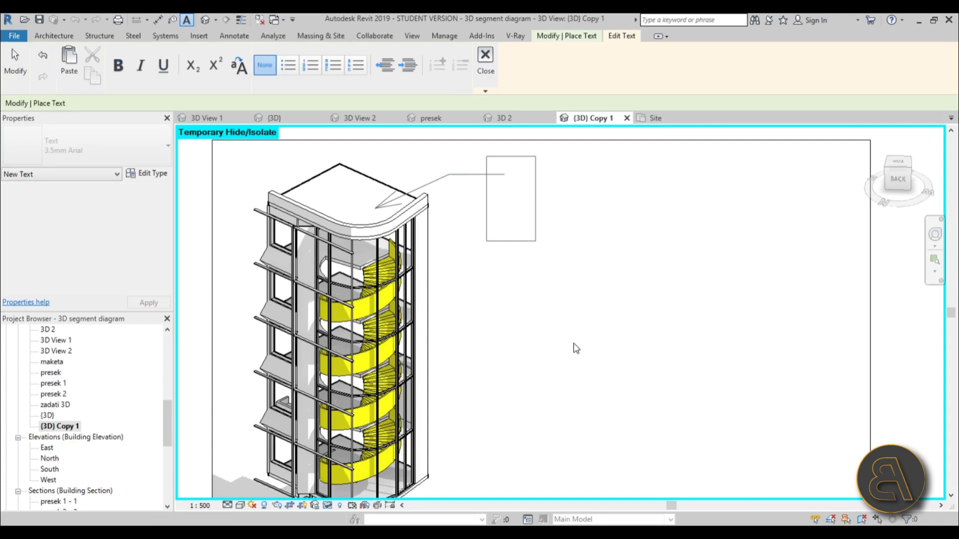
{"action": "type", "text": "sdfsddsg"}
{"action": "key", "text": "Escape"}
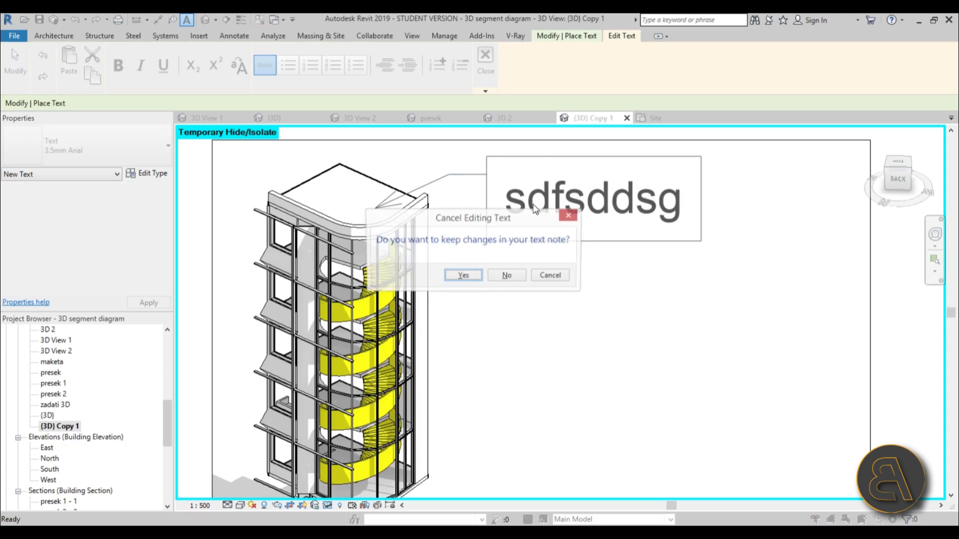
{"action": "left_click", "coordinate": [556, 276]}
{"action": "left_click", "coordinate": [24, 56]}
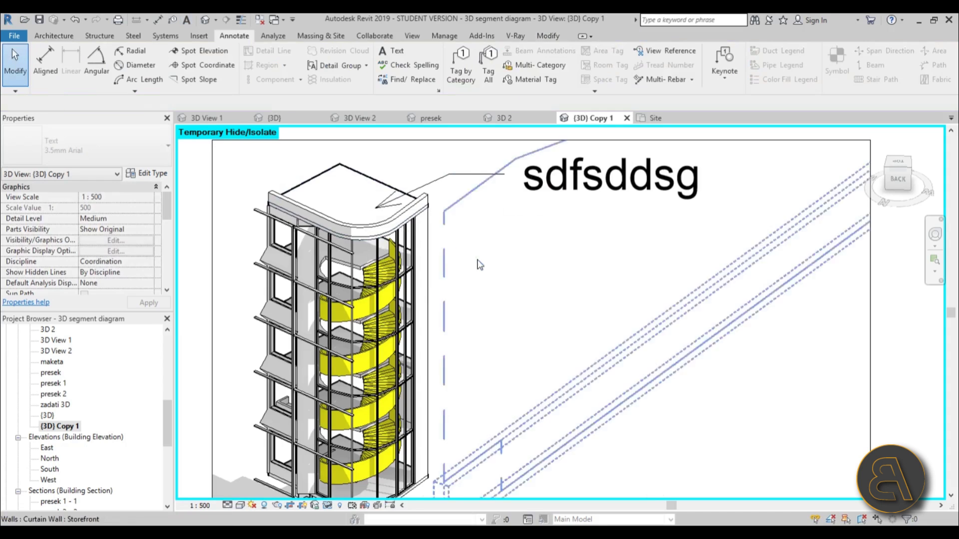
{"action": "left_click", "coordinate": [478, 263]}
{"action": "key", "text": "Escape"}
{"action": "scroll", "coordinate": [567, 211], "scroll_direction": "down", "scroll_amount": 3}
- Set the view scale to 1:200 and delete the trial text note beside the roof
{"action": "left_click", "coordinate": [582, 196]}
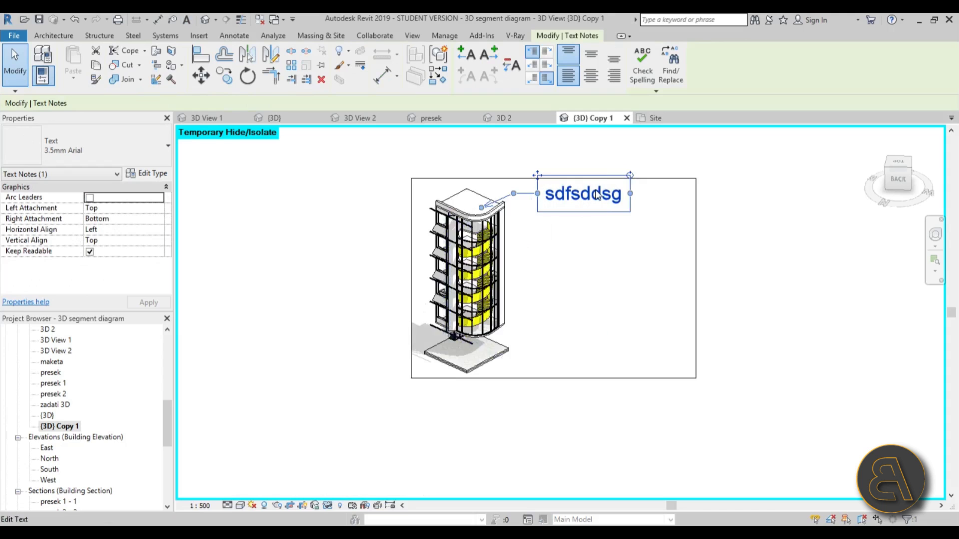
{"action": "scroll", "coordinate": [594, 197], "scroll_direction": "up", "scroll_amount": 2}
{"action": "key", "text": "Escape"}
{"action": "left_click", "coordinate": [593, 200]}
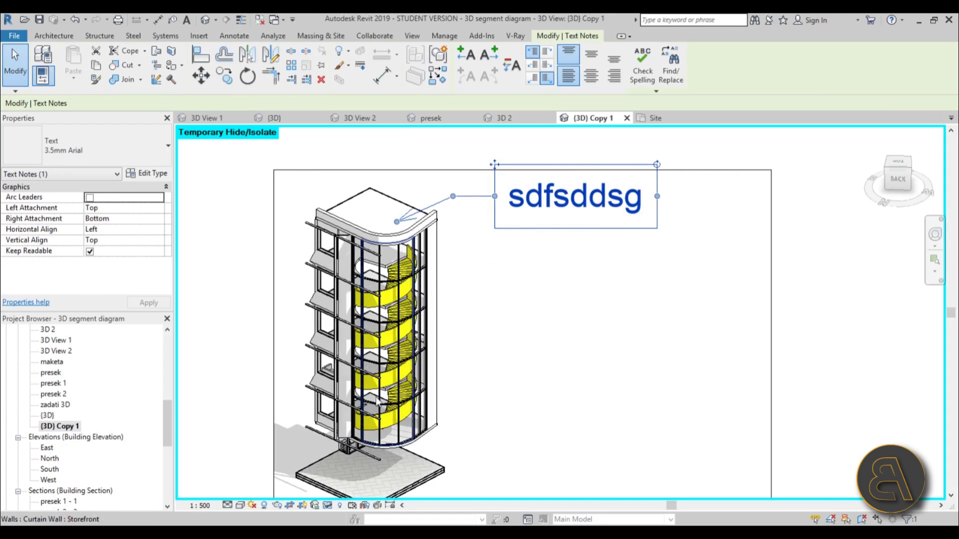
{"action": "left_click", "coordinate": [203, 505]}
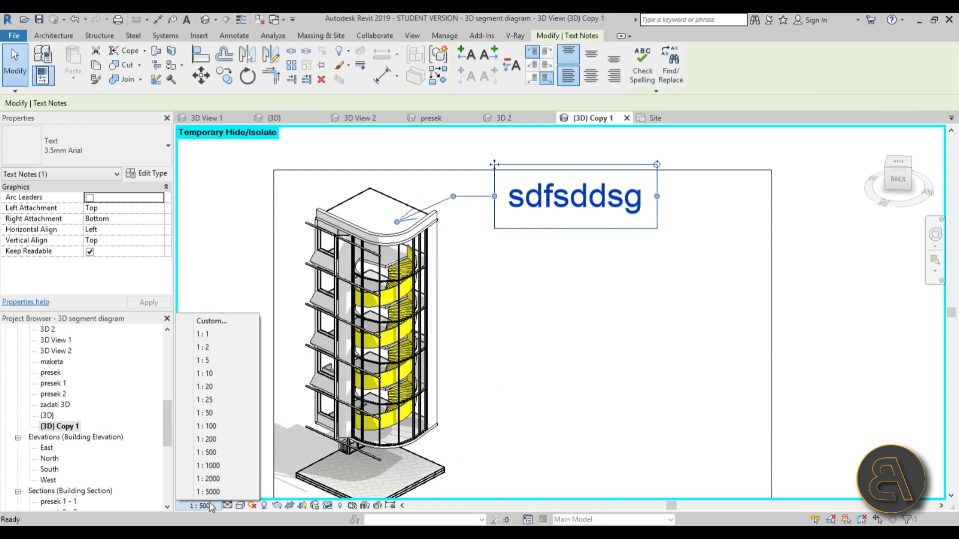
{"action": "left_click", "coordinate": [204, 442]}
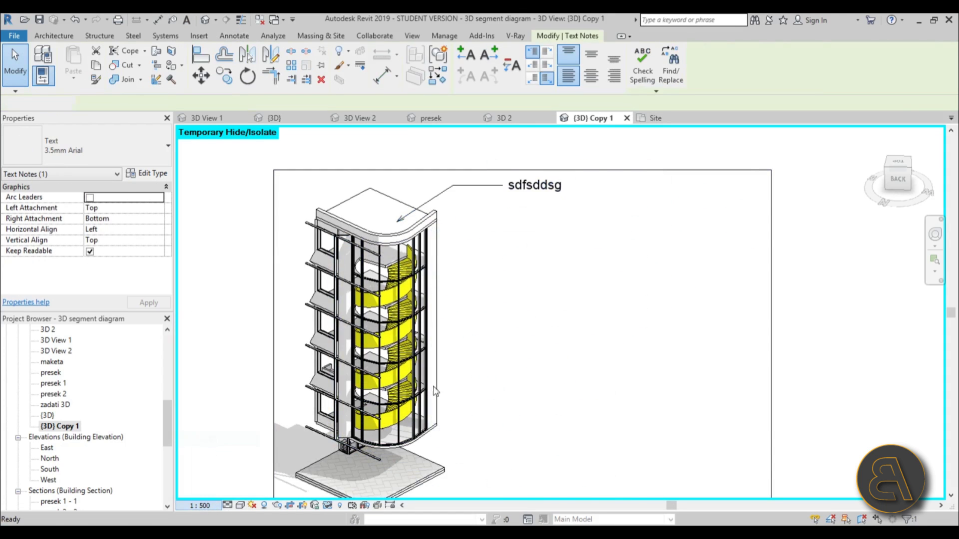
{"action": "left_click", "coordinate": [509, 196]}
{"action": "key", "text": "Delete"}
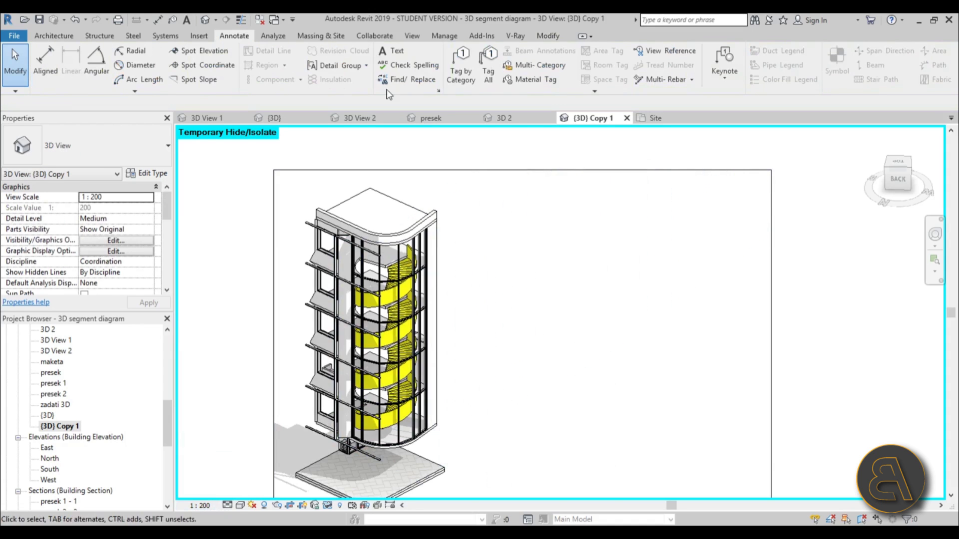
- Add the text note "Flat Roof" with a two-segment leader pointing at the roof surface of the segment
{"action": "left_click", "coordinate": [392, 51]}
{"action": "scroll", "coordinate": [510, 200], "scroll_direction": "up", "scroll_amount": 2}
{"action": "left_click", "coordinate": [345, 215]}
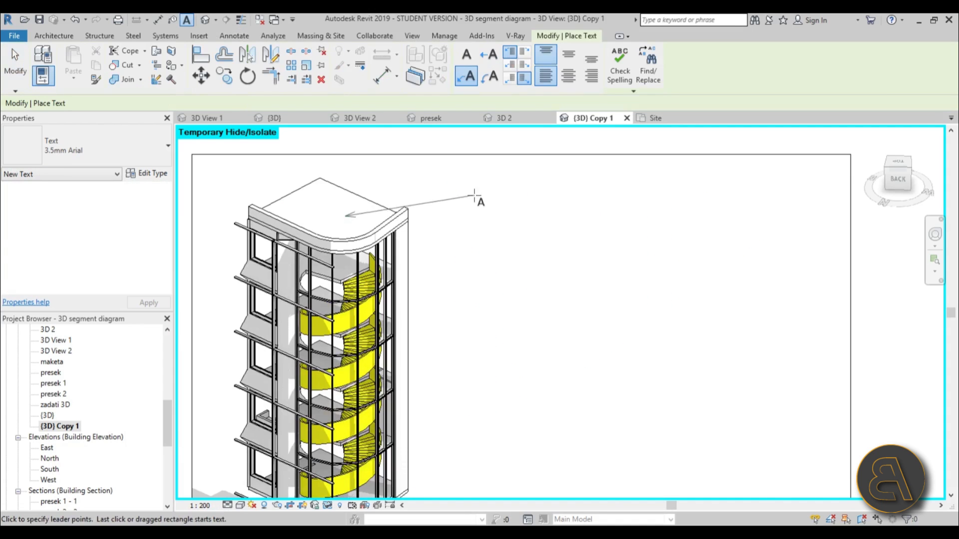
{"action": "left_click", "coordinate": [472, 184]}
{"action": "left_click", "coordinate": [553, 184]}
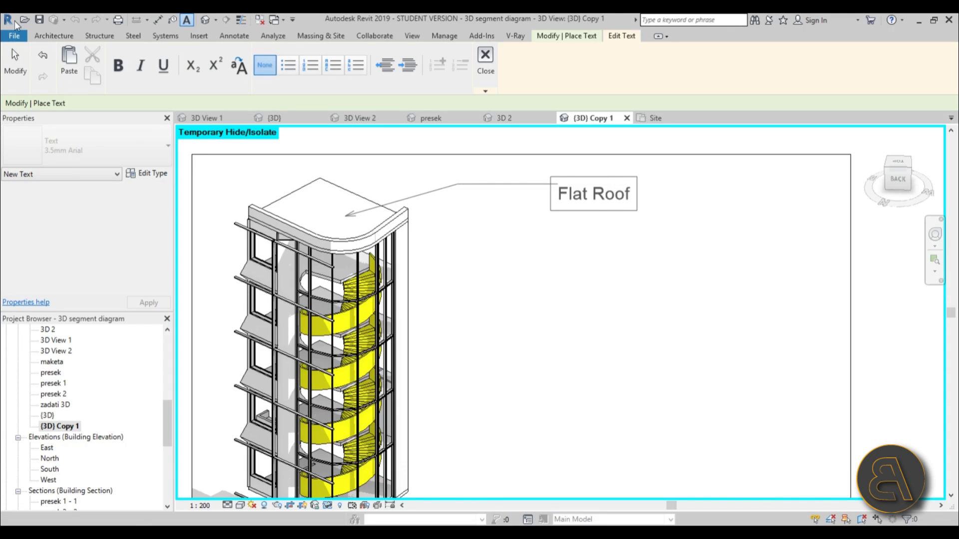
{"action": "left_click", "coordinate": [15, 63]}
- Add the text note "Stair" with a two-segment leader pointing at the upper yellow stair, aligned below the Flat Roof label
{"action": "middle_click_drag", "start_coordinate": [463, 216], "coordinate": [453, 184]}
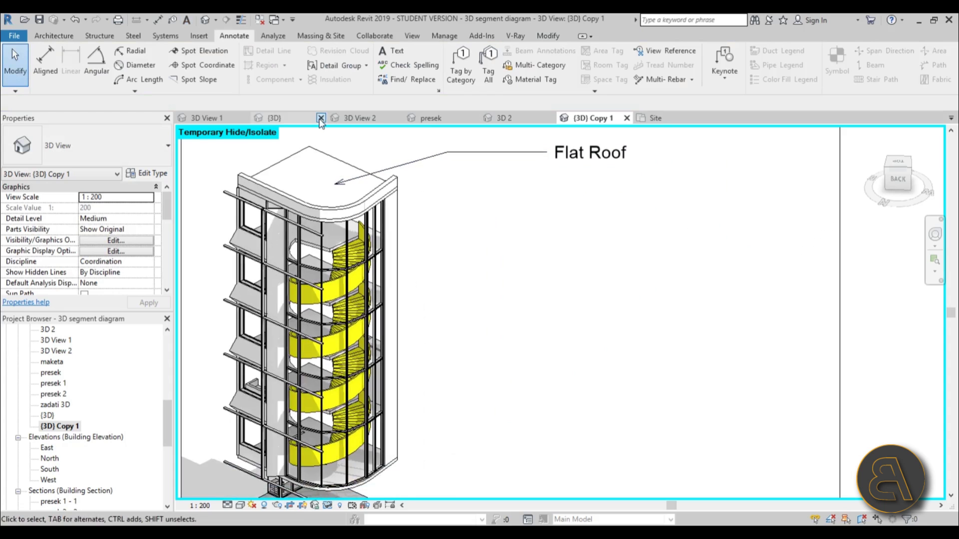
{"action": "left_click", "coordinate": [399, 51]}
{"action": "scroll", "coordinate": [363, 261], "scroll_direction": "up", "scroll_amount": 2}
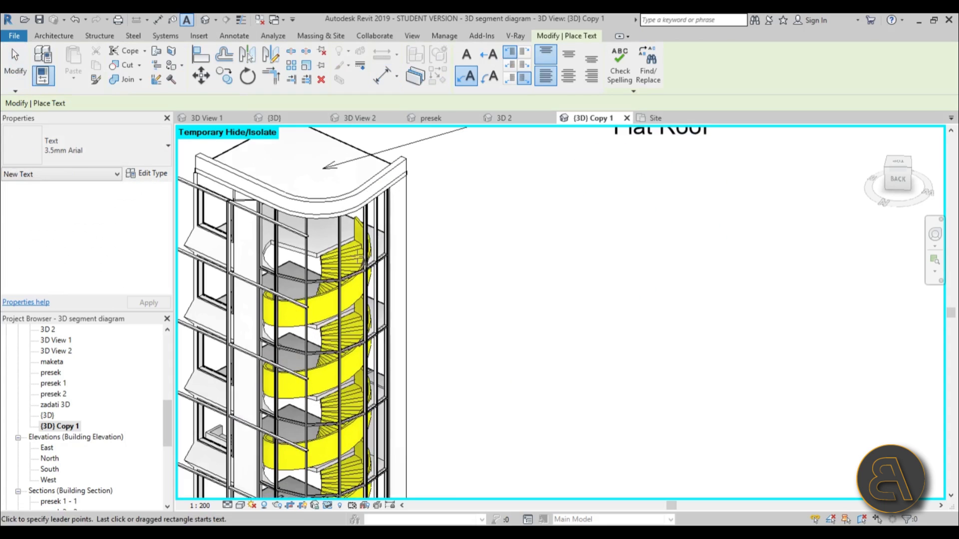
{"action": "scroll", "coordinate": [340, 302], "scroll_direction": "up", "scroll_amount": 1}
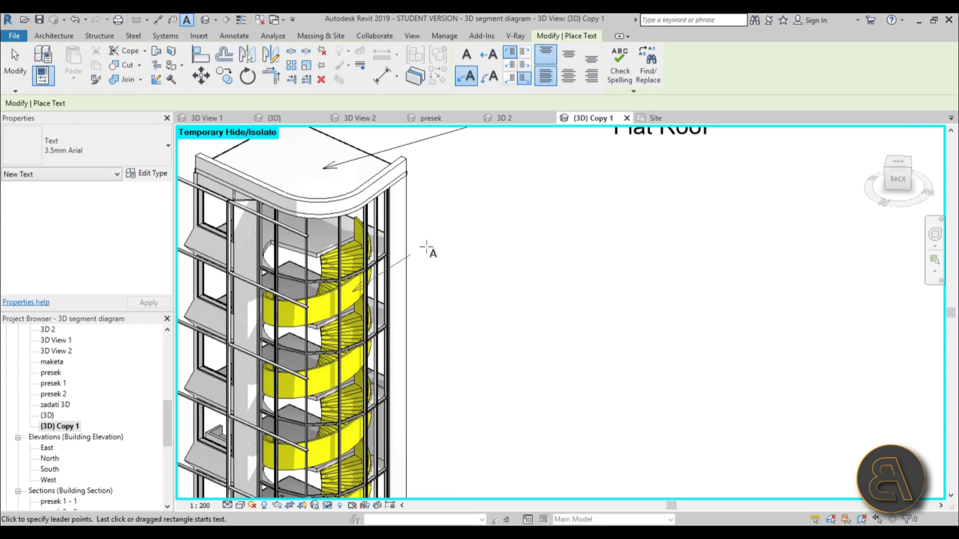
{"action": "scroll", "coordinate": [426, 248], "scroll_direction": "down", "scroll_amount": 2}
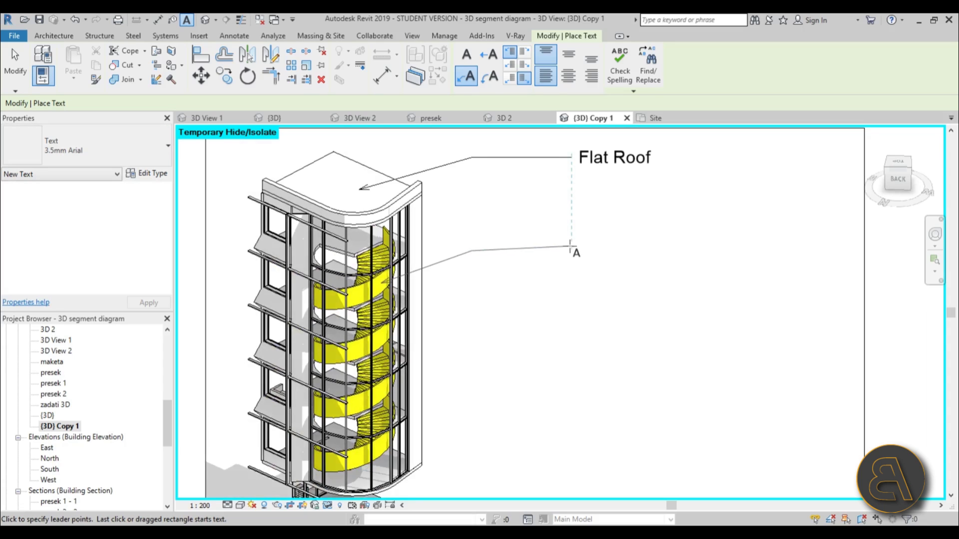
{"action": "left_click", "coordinate": [571, 251]}
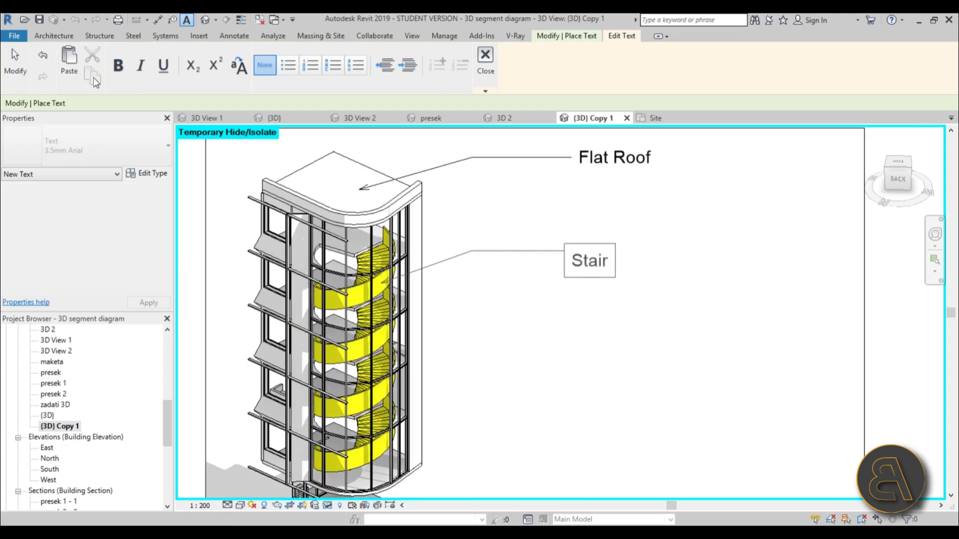
{"action": "left_click", "coordinate": [19, 71]}
- Add the text note "Curtain Wall" below the Stair label, with a two-segment leader pointing at the curved glazing's outer edge
{"action": "middle_click_drag", "start_coordinate": [546, 353], "coordinate": [512, 285]}
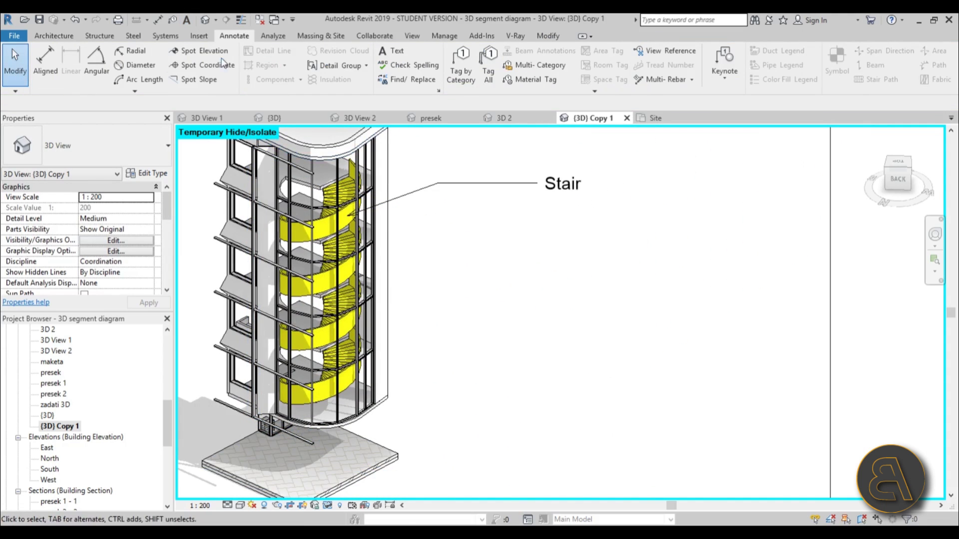
{"action": "left_click", "coordinate": [397, 51]}
{"action": "scroll", "coordinate": [371, 274], "scroll_direction": "up", "scroll_amount": 4}
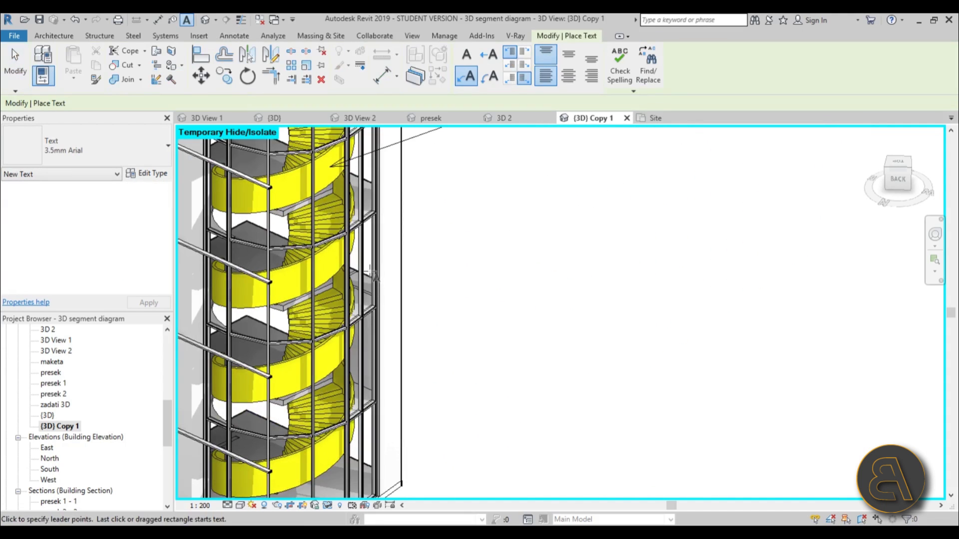
{"action": "left_click", "coordinate": [368, 259]}
{"action": "scroll", "coordinate": [411, 250], "scroll_direction": "down", "scroll_amount": 3}
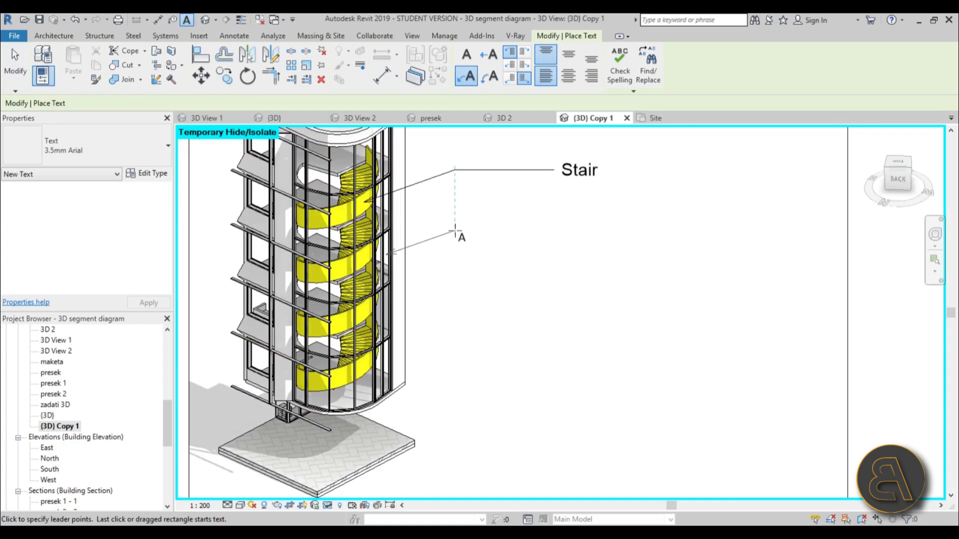
{"action": "left_click", "coordinate": [474, 235]}
{"action": "left_click", "coordinate": [549, 233]}
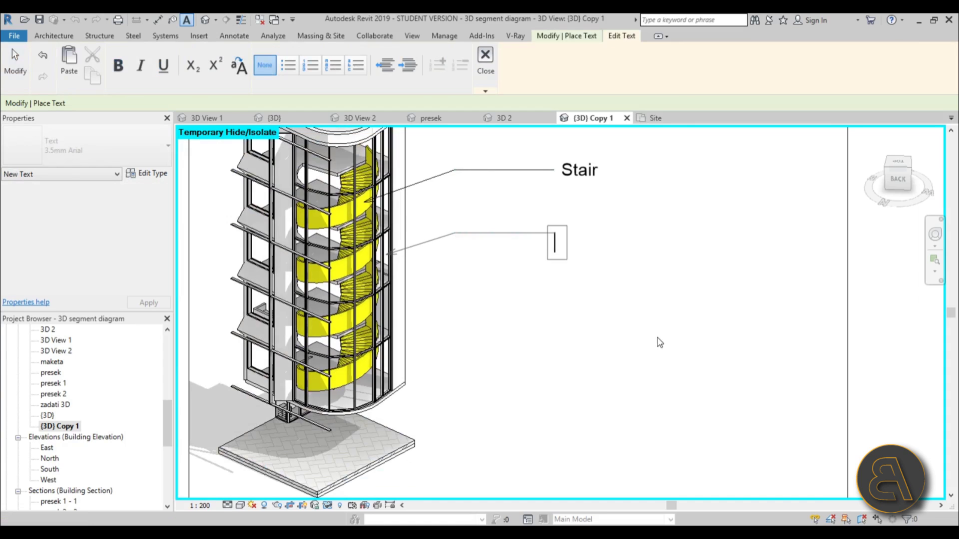
{"action": "type", "text": "Curtain Wall"}
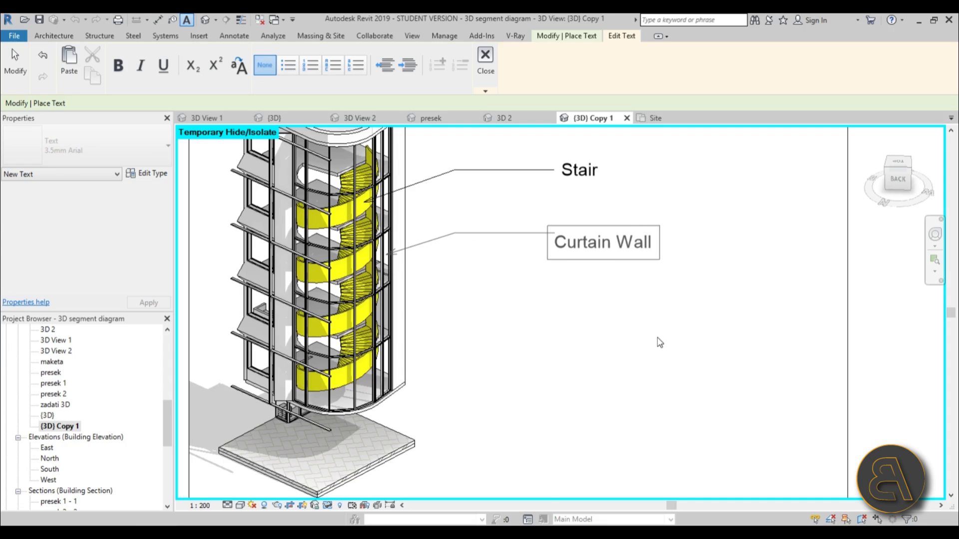
{"action": "key", "text": "Return"}
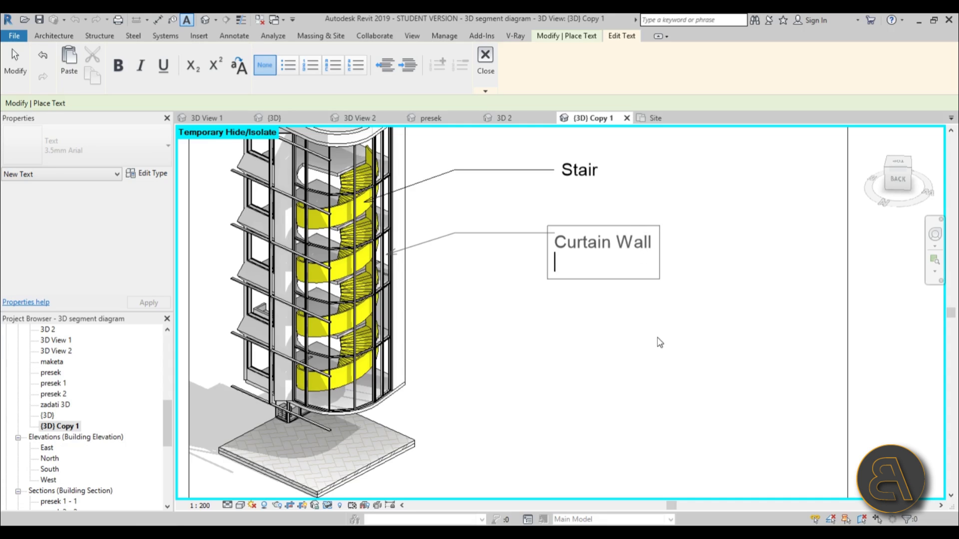
{"action": "key", "text": "BackSpace"}
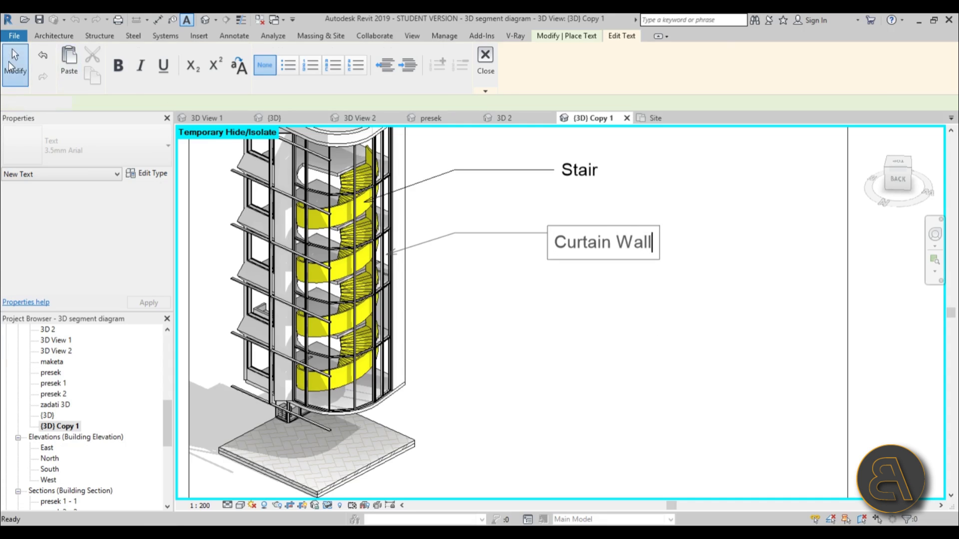
{"action": "left_click", "coordinate": [15, 65]}
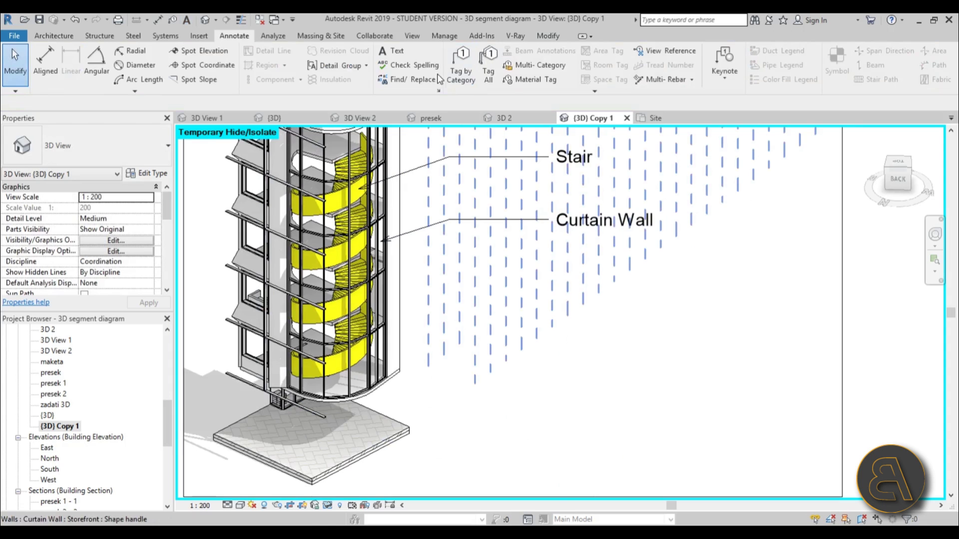
- Place a two-segment text leader from the end of the lowest facade bar above the paving, aligned with the Curtain Wall label
{"action": "left_click", "coordinate": [402, 52]}
{"action": "scroll", "coordinate": [457, 370], "scroll_direction": "up", "scroll_amount": 3}
{"action": "scroll", "coordinate": [456, 370], "scroll_direction": "down", "scroll_amount": 3}
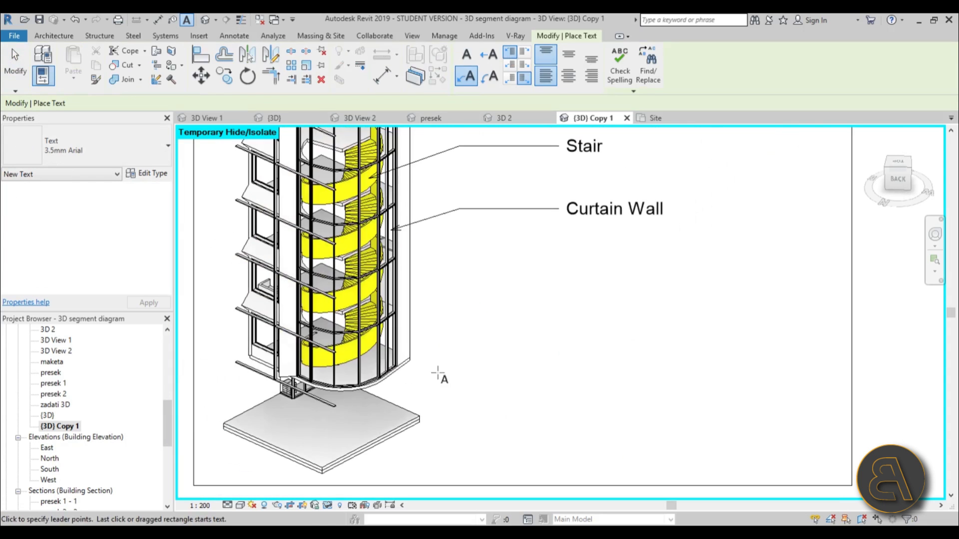
{"action": "scroll", "coordinate": [440, 375], "scroll_direction": "up", "scroll_amount": 3}
{"action": "scroll", "coordinate": [302, 421], "scroll_direction": "up", "scroll_amount": 4}
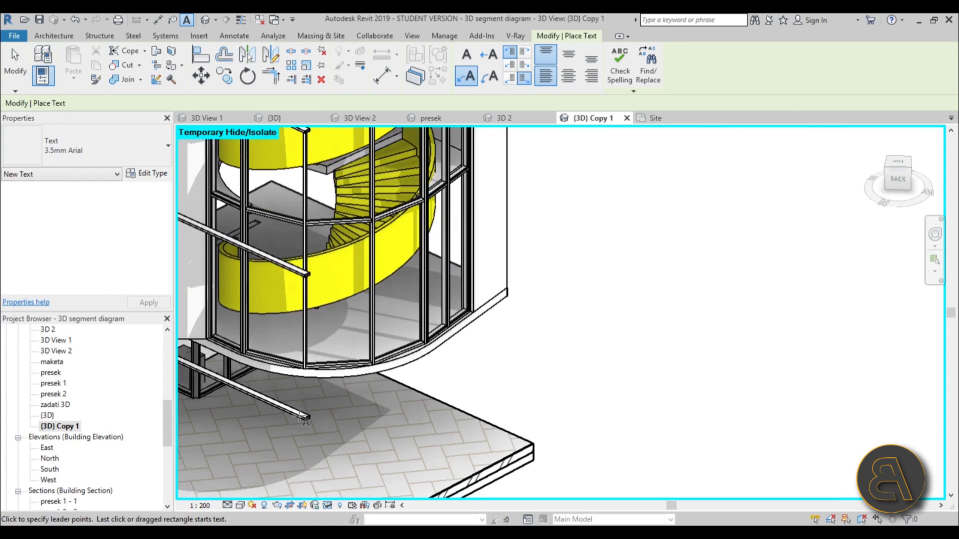
{"action": "scroll", "coordinate": [303, 420], "scroll_direction": "down", "scroll_amount": 3}
{"action": "left_click", "coordinate": [303, 420]}
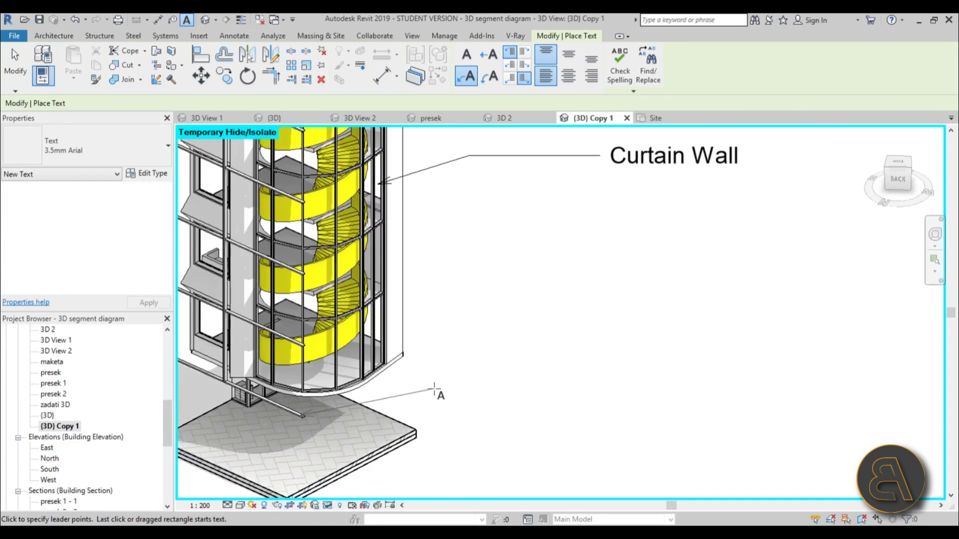
{"action": "left_click", "coordinate": [467, 381]}
{"action": "left_click", "coordinate": [593, 380]}
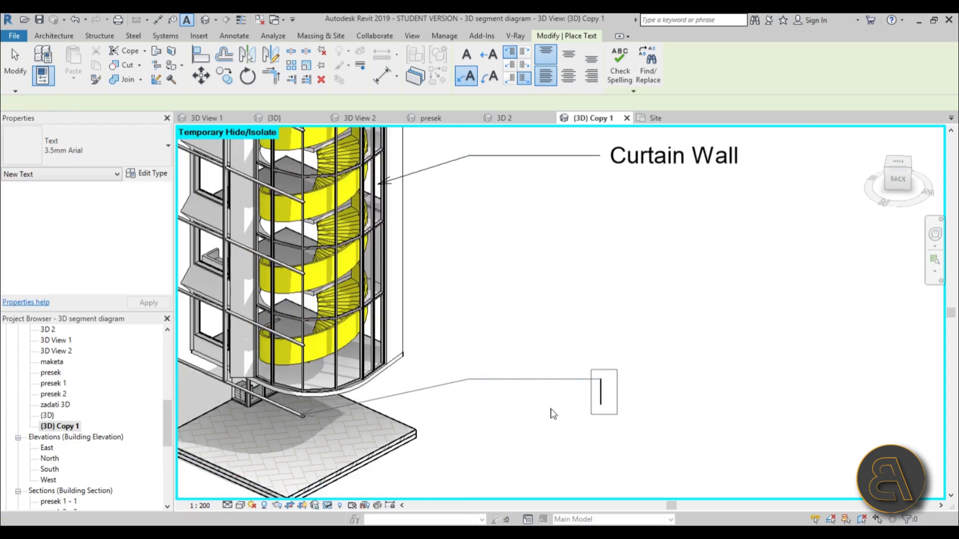
- Enter "Green Facade Element" as the text of the facade bar's note and finish placing text
{"action": "scroll", "coordinate": [552, 413], "scroll_direction": "down", "scroll_amount": 2}
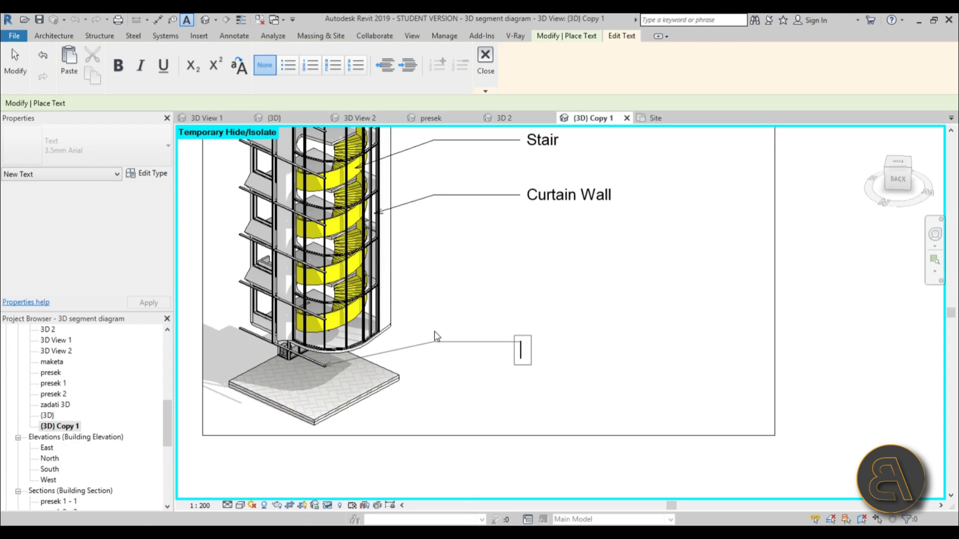
{"action": "type", "text": "Green F"}
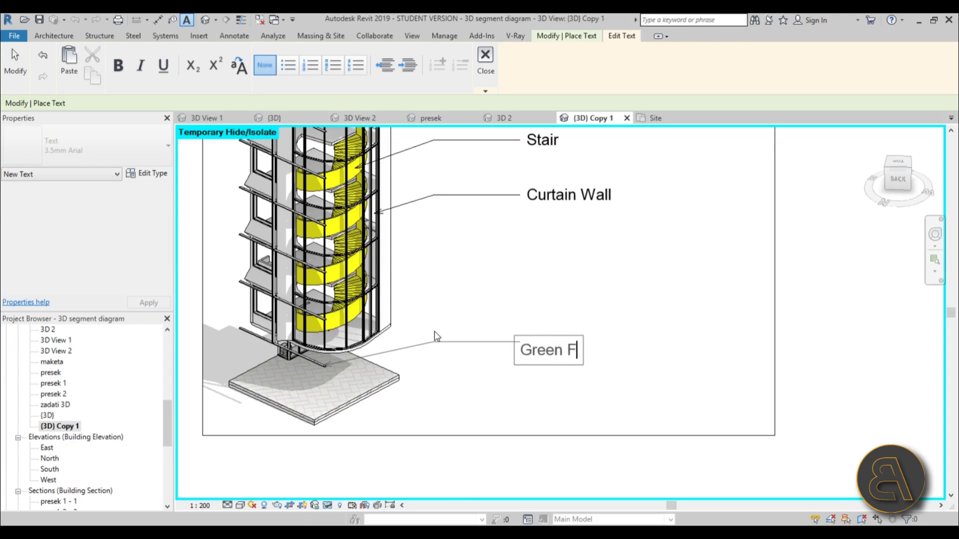
{"action": "type", "text": "acade Elem"}
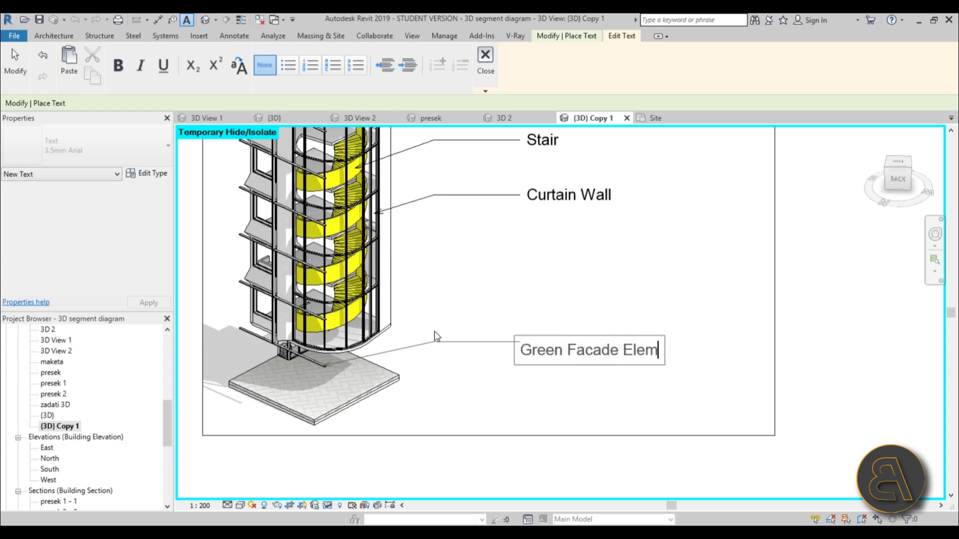
{"action": "type", "text": "ent"}
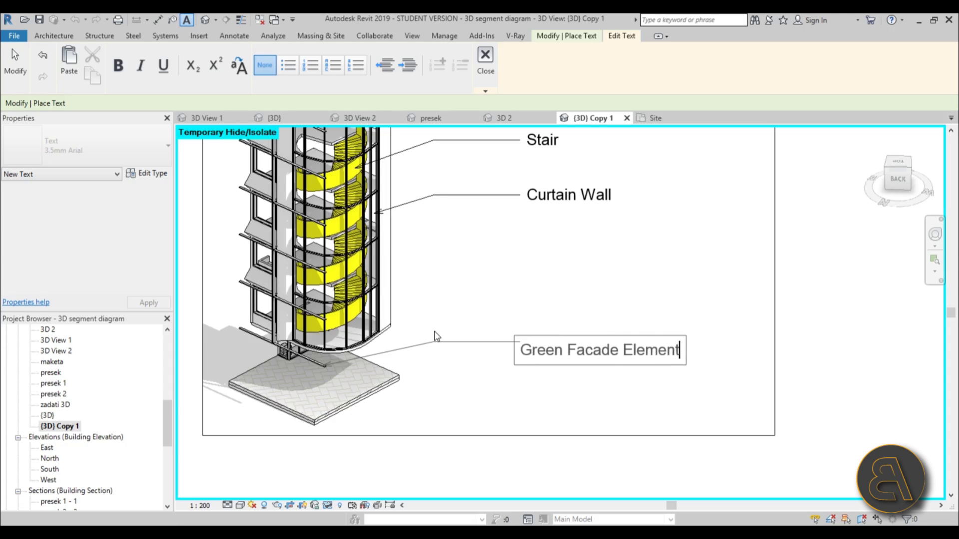
{"action": "left_click", "coordinate": [527, 272]}
{"action": "scroll", "coordinate": [575, 371], "scroll_direction": "down", "scroll_amount": 2}
{"action": "middle_click_drag", "start_coordinate": [583, 376], "coordinate": [570, 393]}
{"action": "left_click", "coordinate": [550, 391]}
{"action": "key", "text": "Escape"}
{"action": "key", "text": "Escape"}
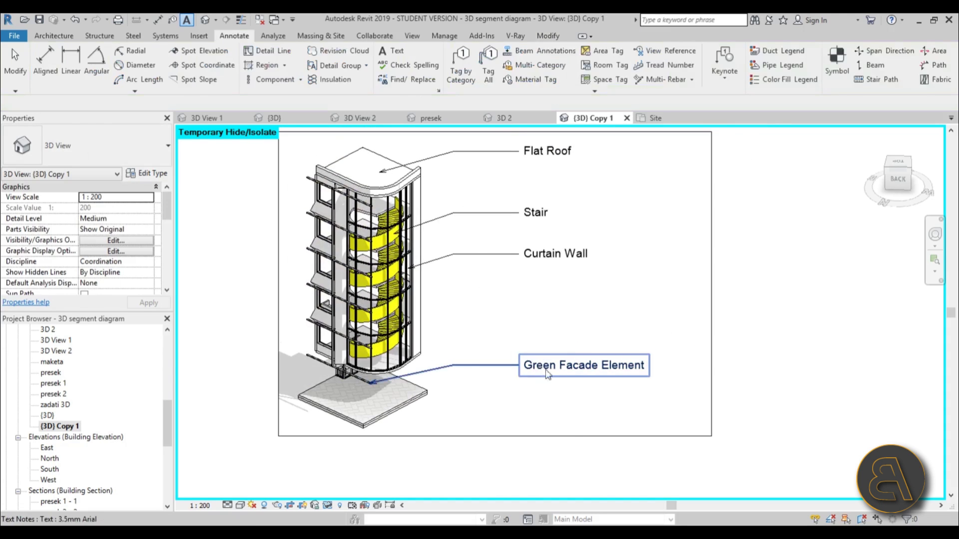
- Place a two-segment text leader from the second-lowest window, ending between the Curtain Wall and Green Facade Element labels
{"action": "scroll", "coordinate": [554, 286], "scroll_direction": "down", "scroll_amount": 1}
{"action": "middle_click_drag", "start_coordinate": [545, 296], "coordinate": [541, 308]}
{"action": "scroll", "coordinate": [393, 340], "scroll_direction": "up", "scroll_amount": 1}
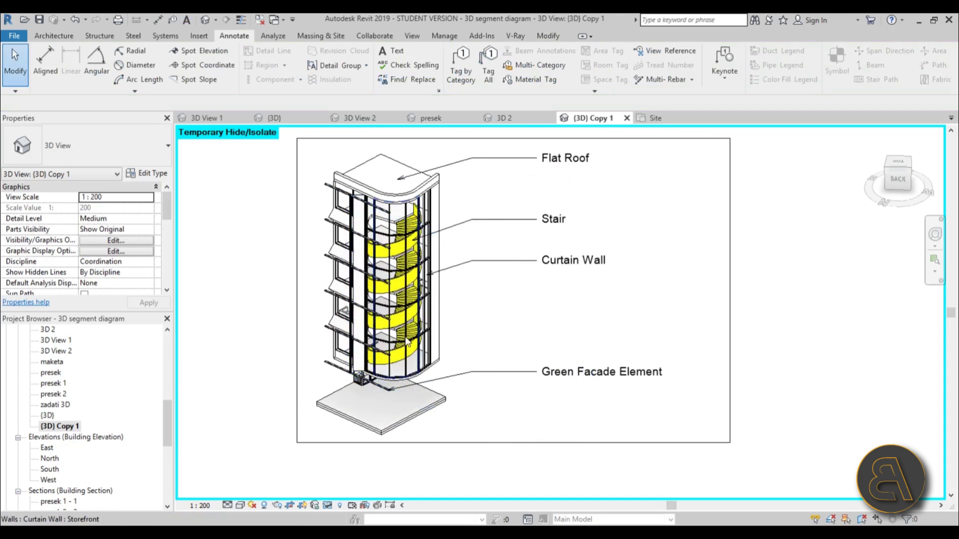
{"action": "scroll", "coordinate": [407, 342], "scroll_direction": "up", "scroll_amount": 3}
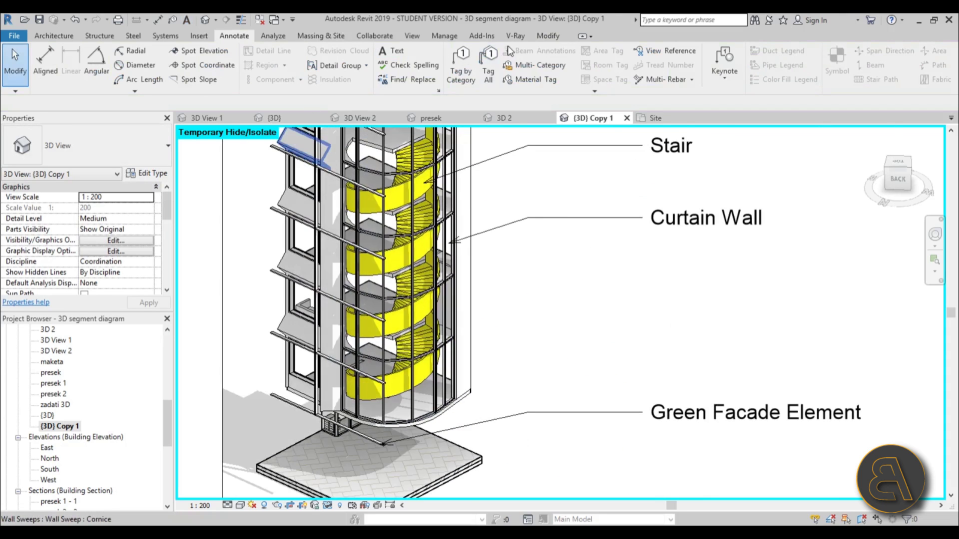
{"action": "left_click", "coordinate": [400, 53]}
{"action": "scroll", "coordinate": [305, 320], "scroll_direction": "up", "scroll_amount": 2}
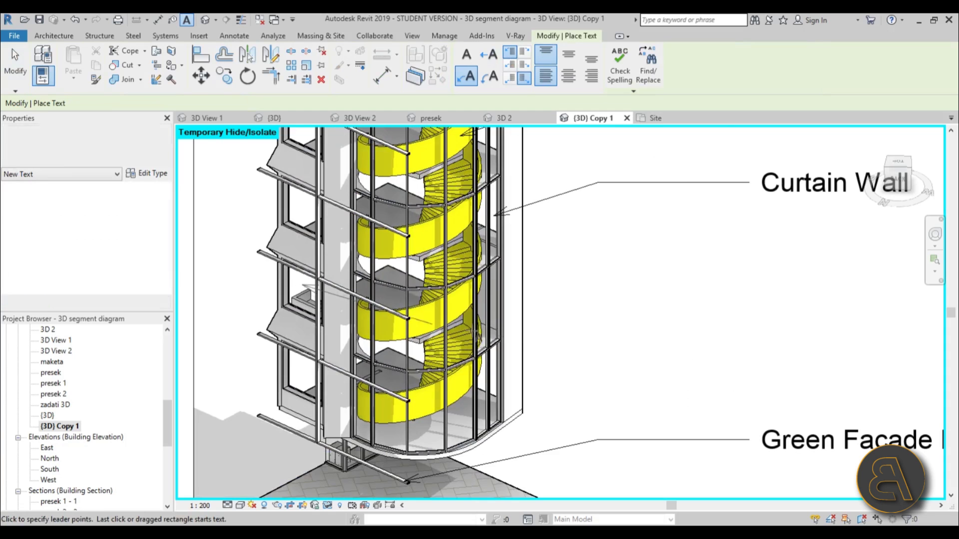
{"action": "left_click", "coordinate": [599, 350]}
{"action": "left_click", "coordinate": [749, 351]}
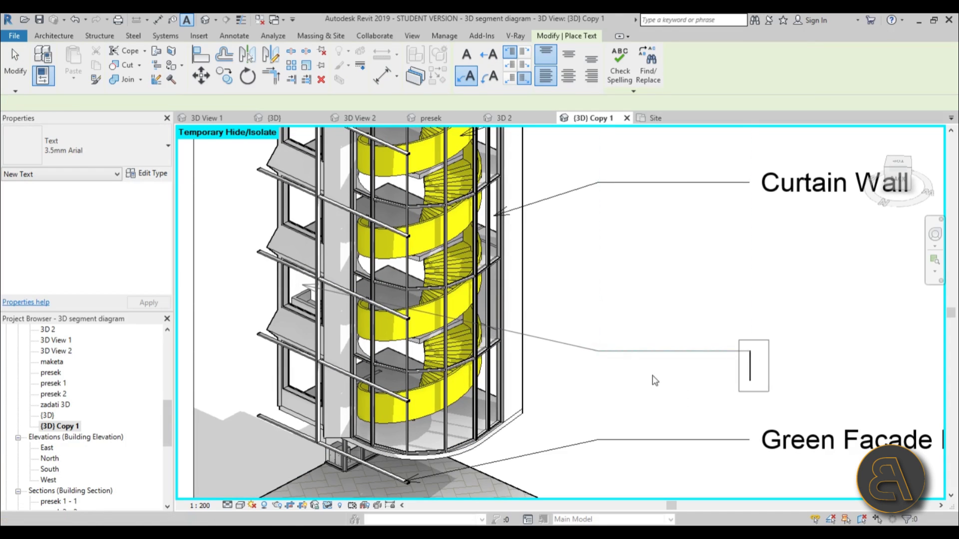
- Enter "Window" as the text of the window's note and finish placing text
{"action": "middle_click_drag", "start_coordinate": [652, 381], "coordinate": [454, 310]}
{"action": "type", "text": "Win"}
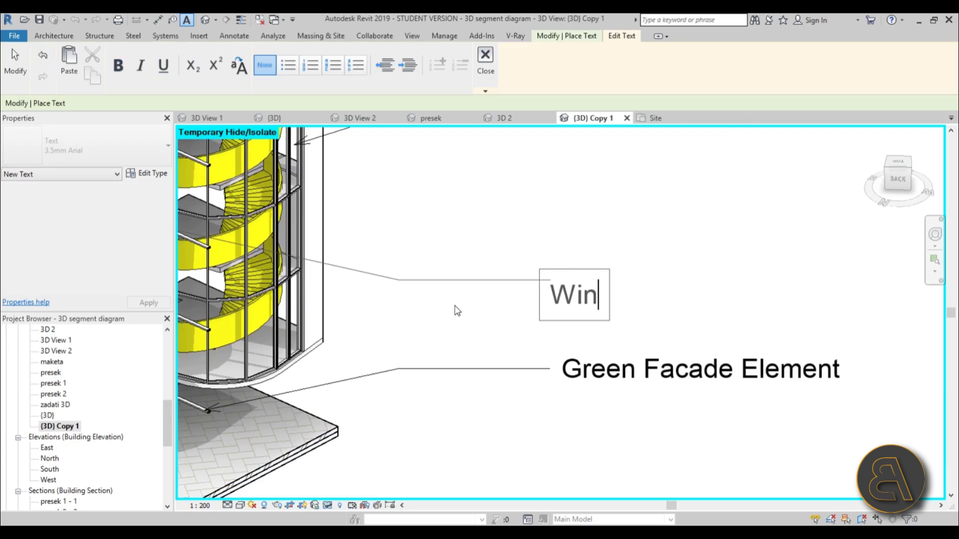
{"action": "type", "text": "d"}
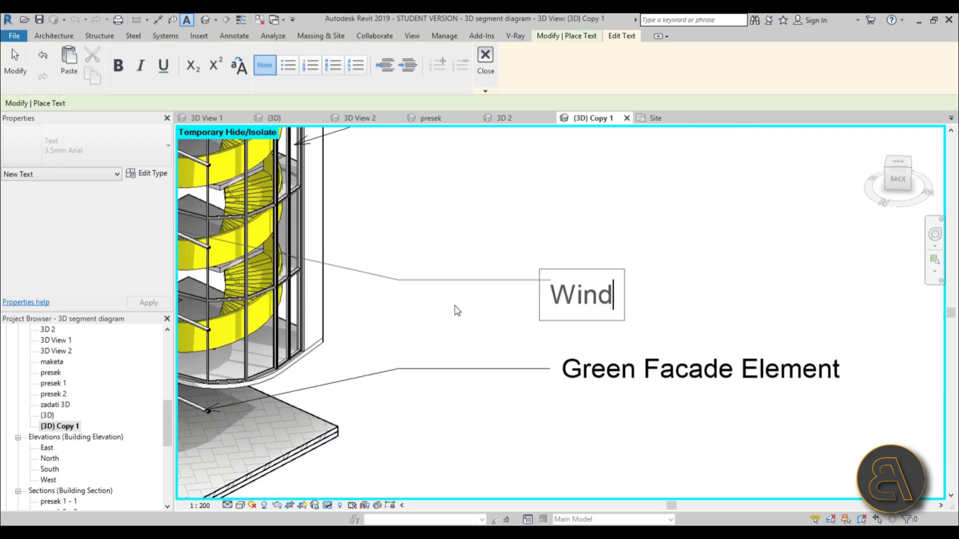
{"action": "type", "text": "ow"}
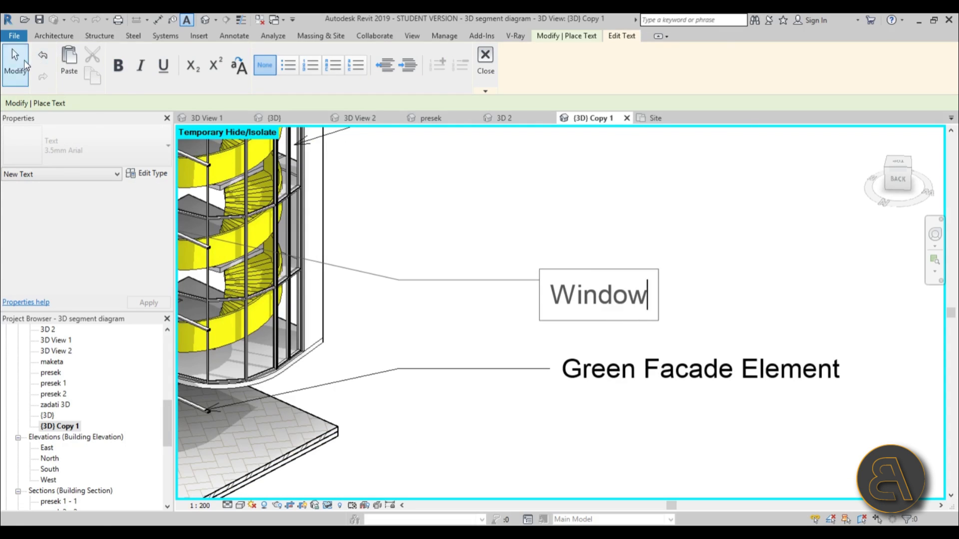
{"action": "key", "text": "Escape"}
{"action": "key", "text": "Escape"}
{"action": "left_click", "coordinate": [588, 381]}
{"action": "scroll", "coordinate": [583, 321], "scroll_direction": "down", "scroll_amount": 4}
{"action": "key", "text": "Escape"}
- Place a two-segment text leader from the solid wall strip beside the curtain wall, ending between the Curtain Wall and Window labels
{"action": "middle_click_drag", "start_coordinate": [486, 246], "coordinate": [535, 290]}
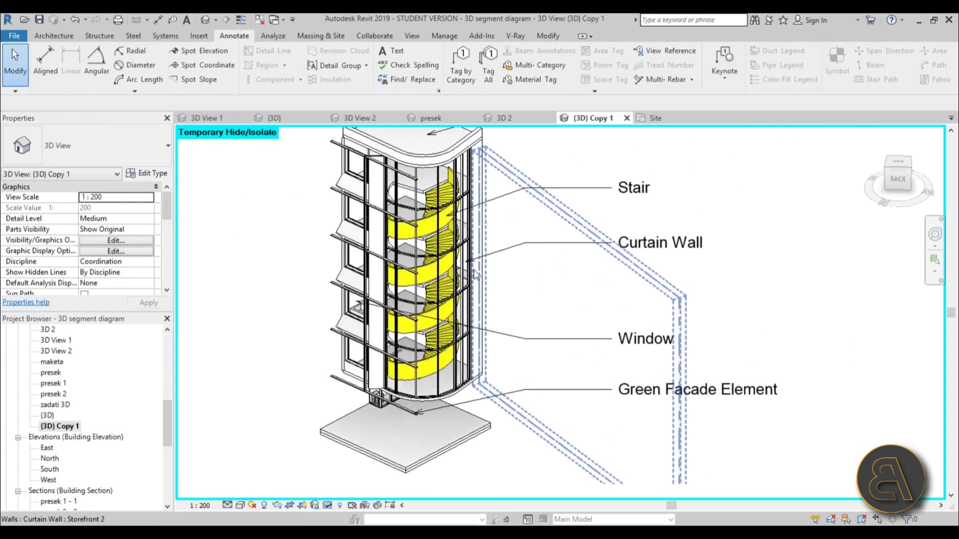
{"action": "scroll", "coordinate": [387, 240], "scroll_direction": "up", "scroll_amount": 3}
{"action": "key", "text": "t"}
{"action": "key", "text": "x"}
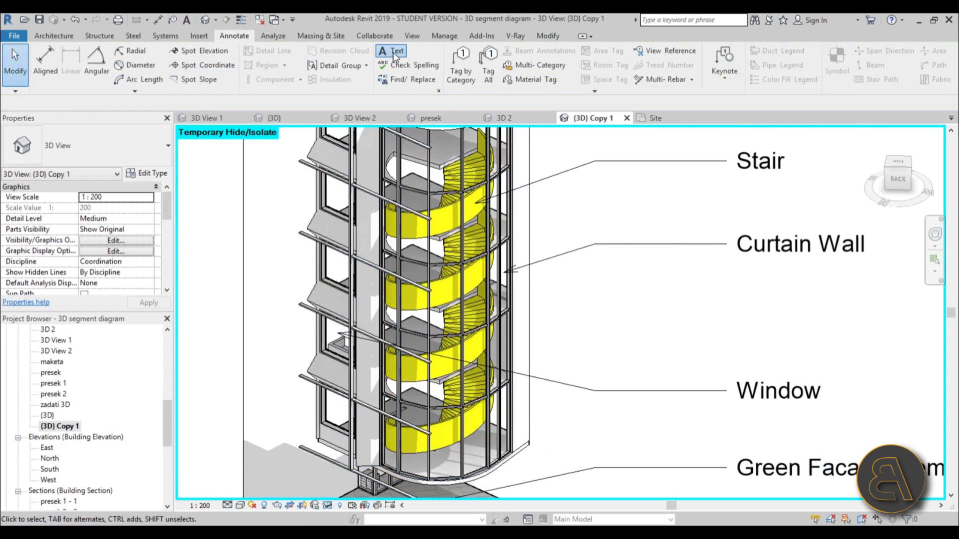
{"action": "scroll", "coordinate": [364, 287], "scroll_direction": "up", "scroll_amount": 1}
{"action": "scroll", "coordinate": [361, 290], "scroll_direction": "down", "scroll_amount": 2}
{"action": "left_click", "coordinate": [444, 291]}
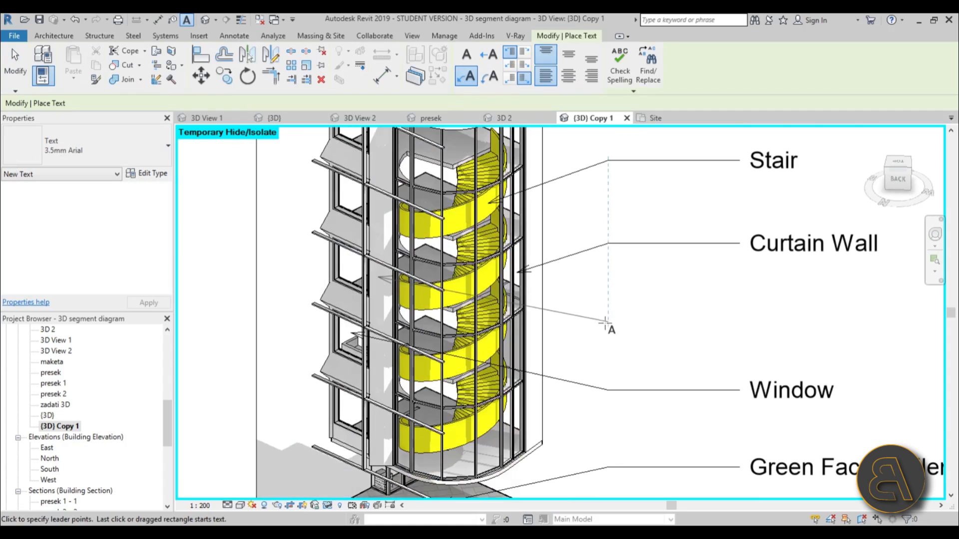
{"action": "left_click", "coordinate": [607, 324]}
{"action": "left_click", "coordinate": [741, 324]}
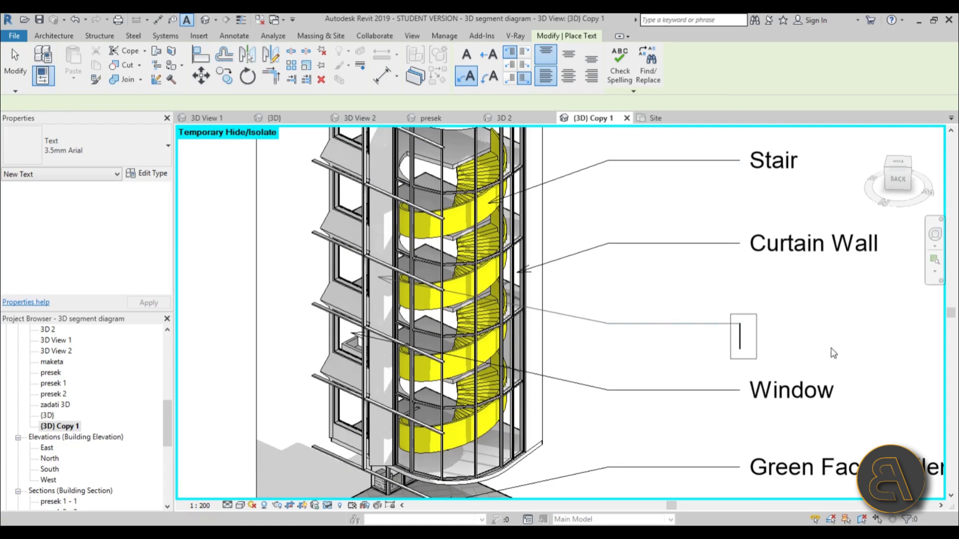
- Enter "Facade Element" as the text of the wall strip's note and finish placing text
{"action": "key", "text": "Escape"}
{"action": "left_click", "coordinate": [551, 276]}
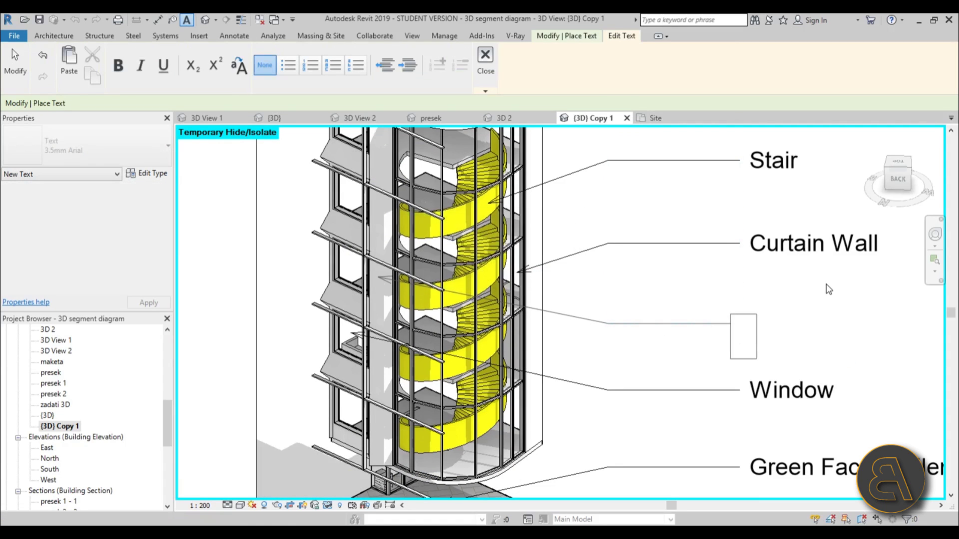
{"action": "type", "text": "Facade El"}
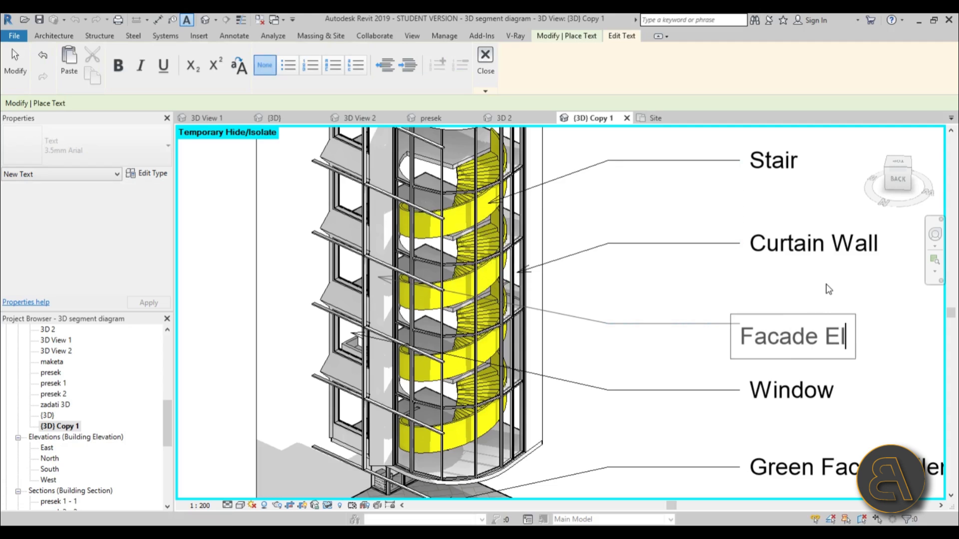
{"action": "type", "text": "ement"}
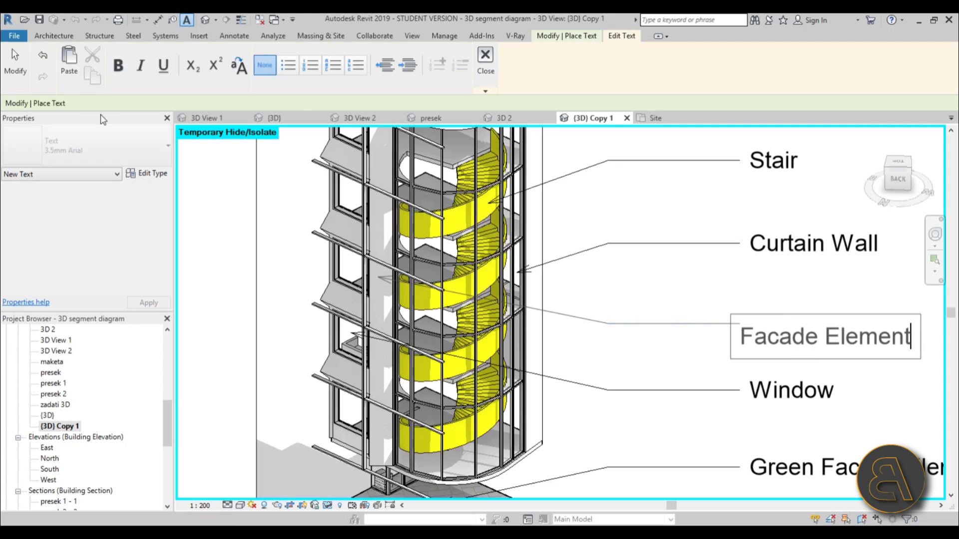
{"action": "left_click", "coordinate": [15, 65]}
- Examine the labelled diagram and the Flat Roof note's leader and alignment properties
{"action": "scroll", "coordinate": [429, 272], "scroll_direction": "down", "scroll_amount": 3}
{"action": "middle_click_drag", "start_coordinate": [578, 279], "coordinate": [503, 268]}
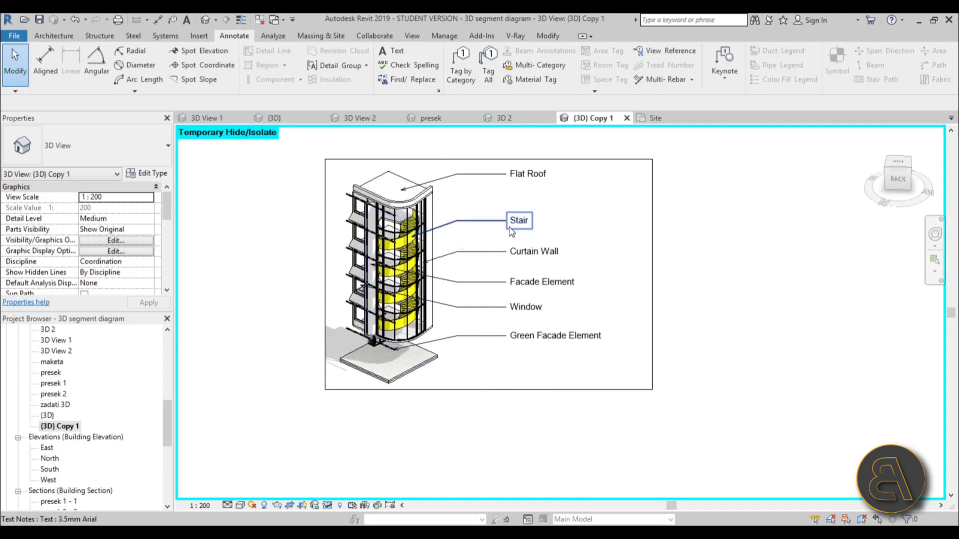
{"action": "scroll", "coordinate": [511, 231], "scroll_direction": "up", "scroll_amount": 2}
{"action": "left_click", "coordinate": [519, 158]}
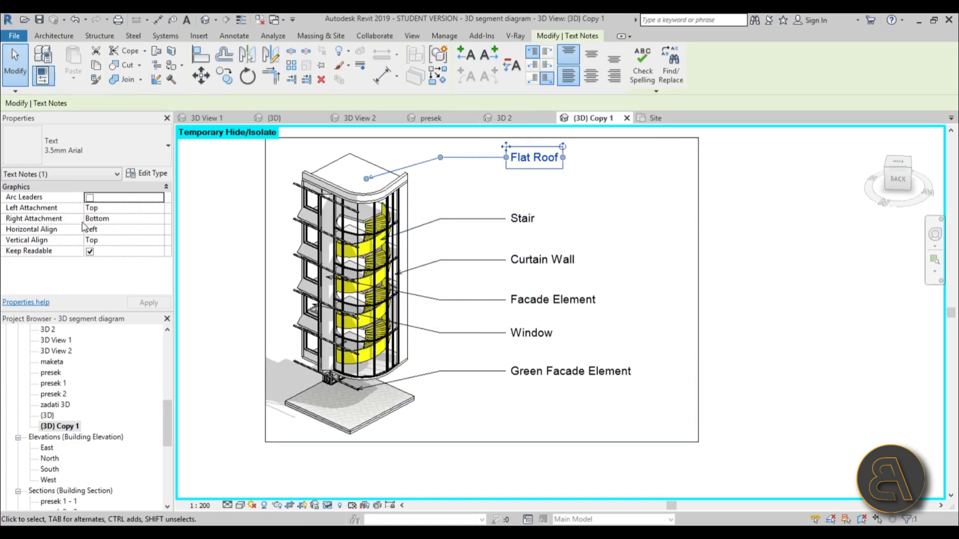
{"action": "left_click", "coordinate": [703, 290]}
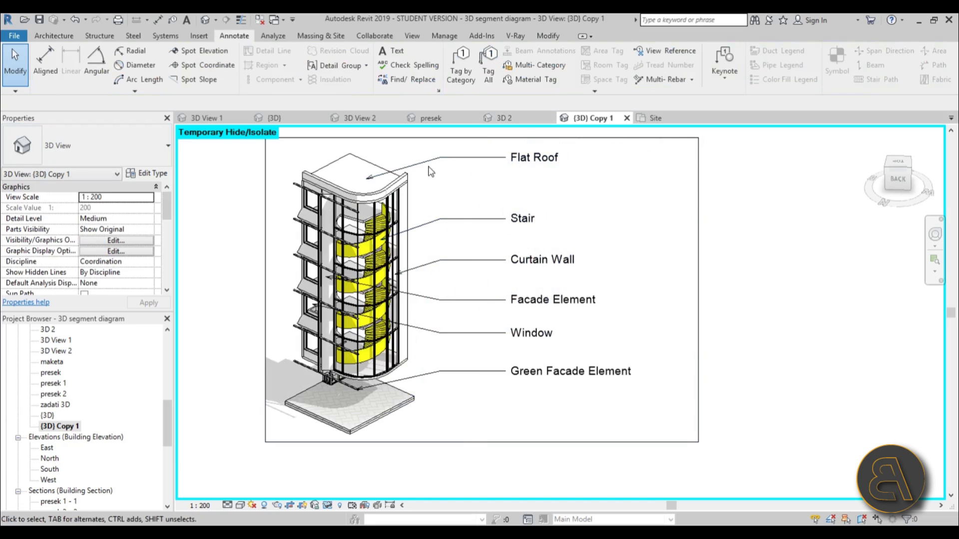
- Narrow the view's crop region by moving its right edge in to just beyond the Green Facade Element label
{"action": "middle_click_drag", "start_coordinate": [457, 264], "coordinate": [512, 256]}
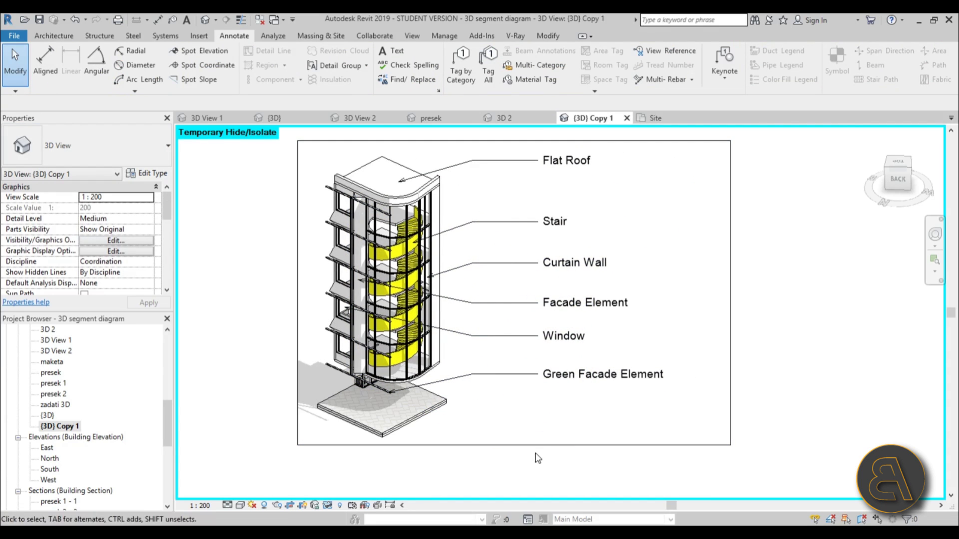
{"action": "left_click", "coordinate": [731, 298]}
{"action": "left_click_drag", "start_coordinate": [730, 293], "coordinate": [691, 293]}
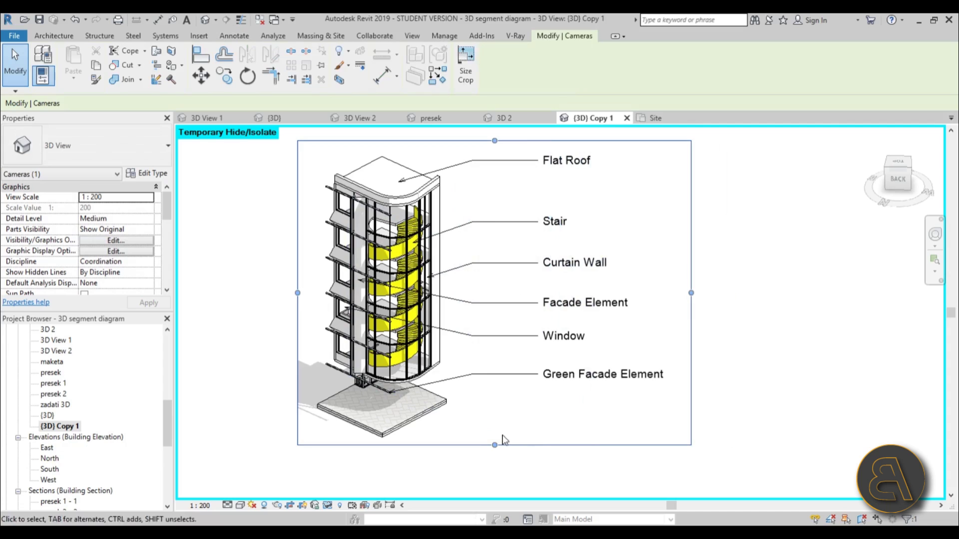
{"action": "left_click", "coordinate": [807, 371]}
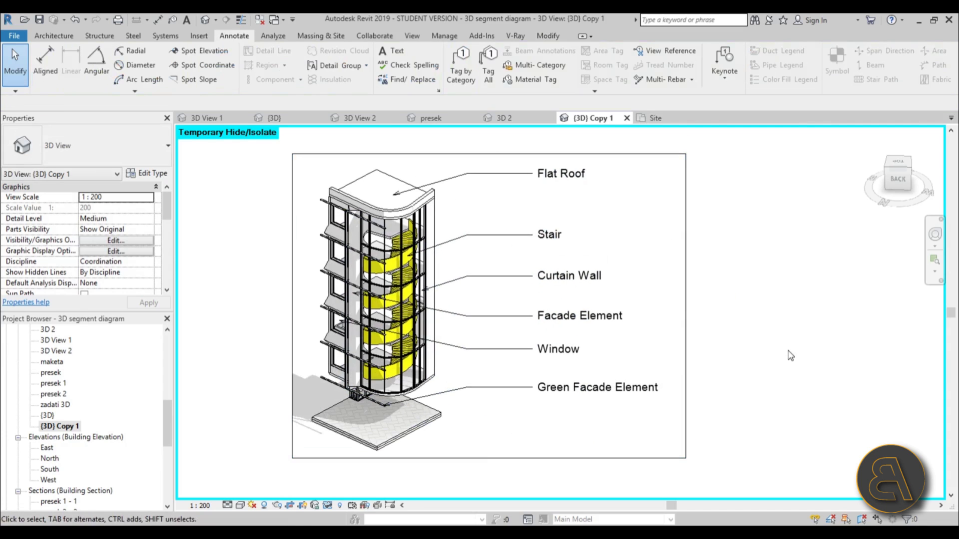